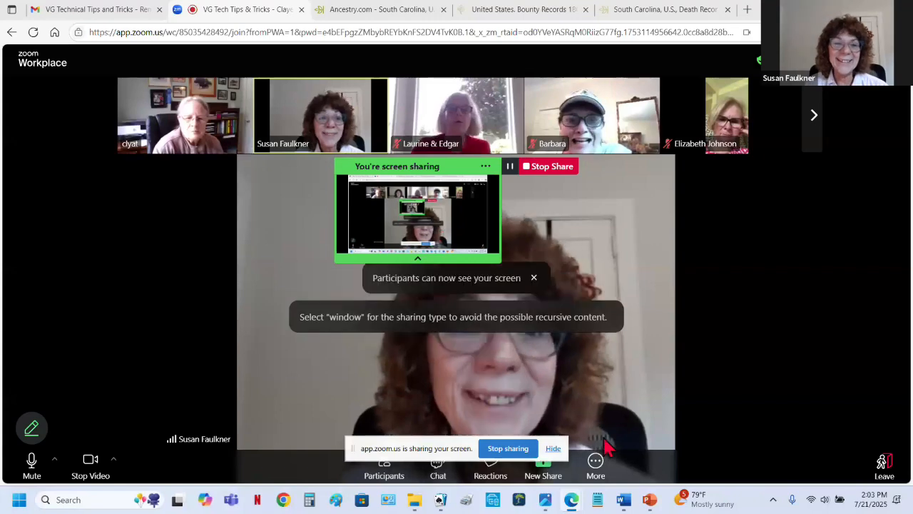
- Switch to the 1940 Aiken death certificate on Ancestry and turn on Enhanced images in the viewer settings
{"action": "mouse_move", "coordinate": [576, 499]}
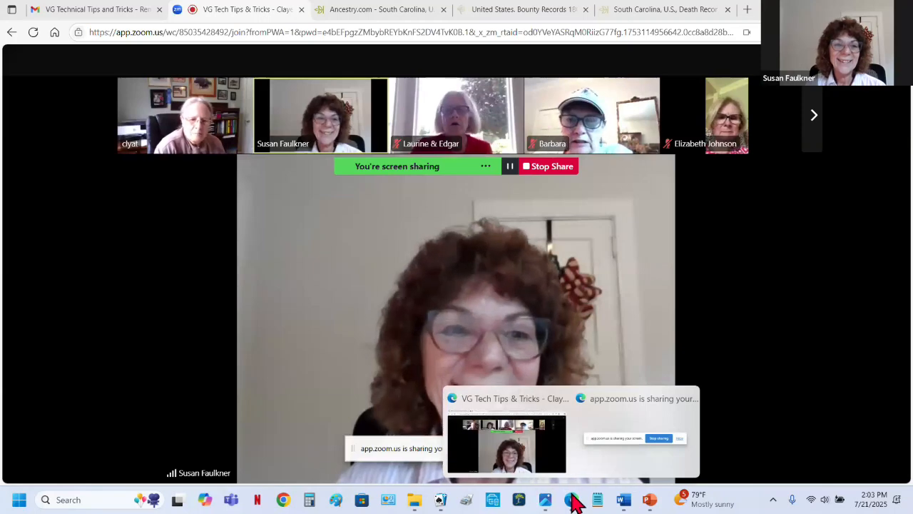
{"action": "left_click", "coordinate": [391, 10]}
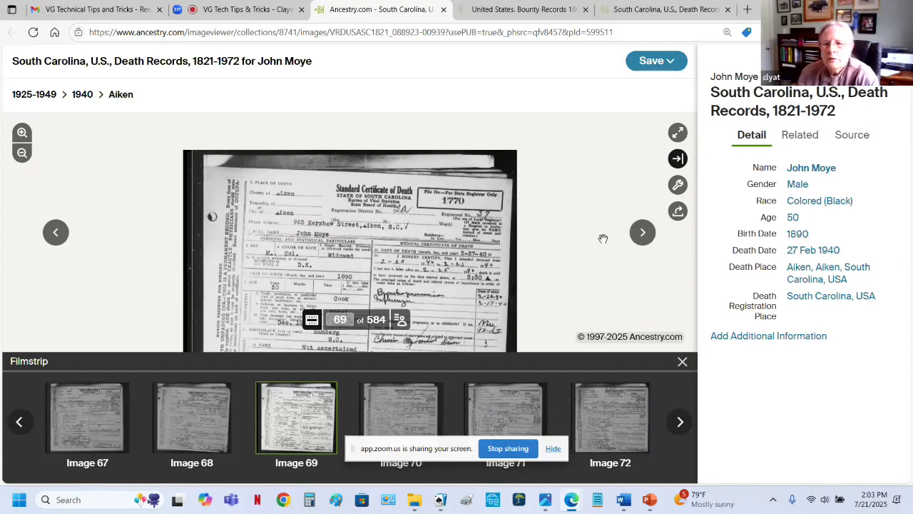
{"action": "left_click", "coordinate": [678, 185]}
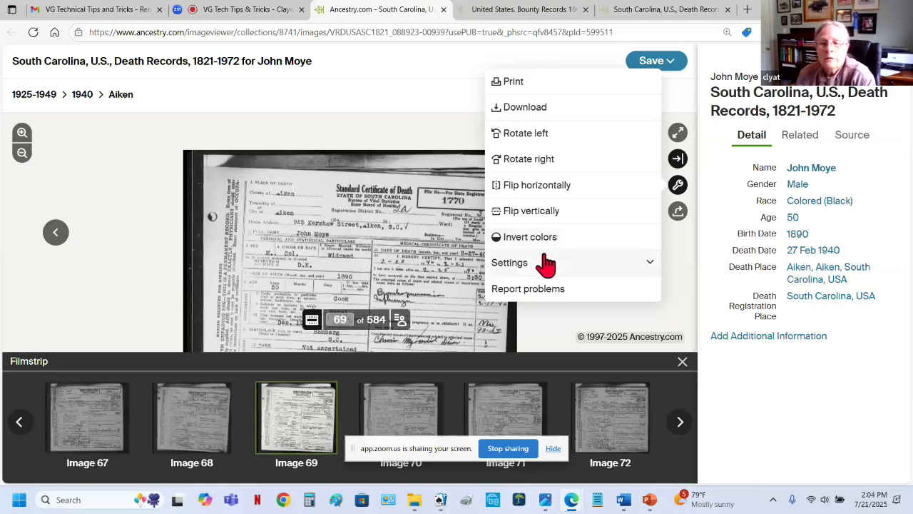
{"action": "left_click", "coordinate": [510, 264]}
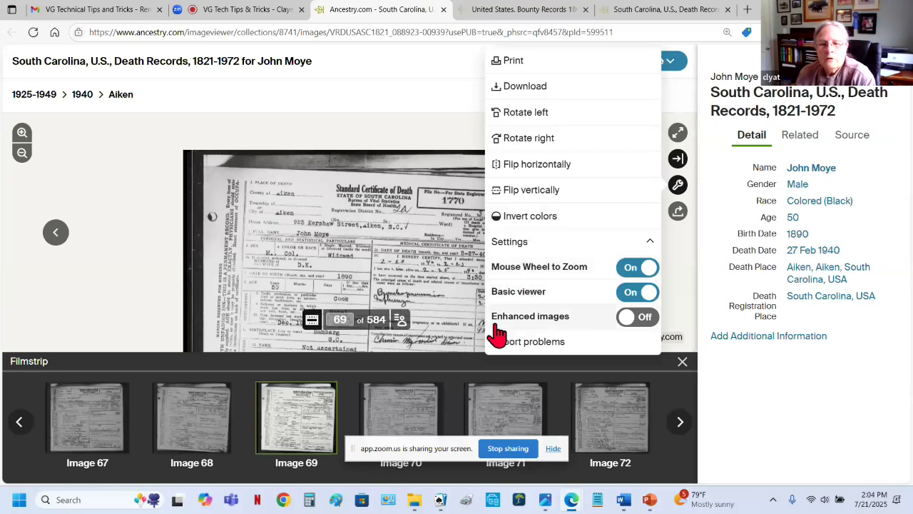
{"action": "left_click", "coordinate": [637, 319]}
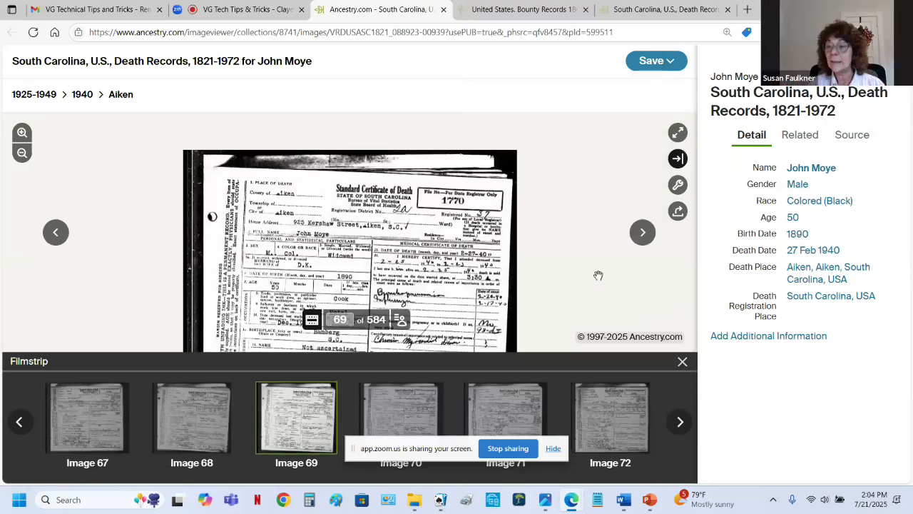
- Download the enhanced death certificate image and open the downloaded file
{"action": "left_click", "coordinate": [679, 187]}
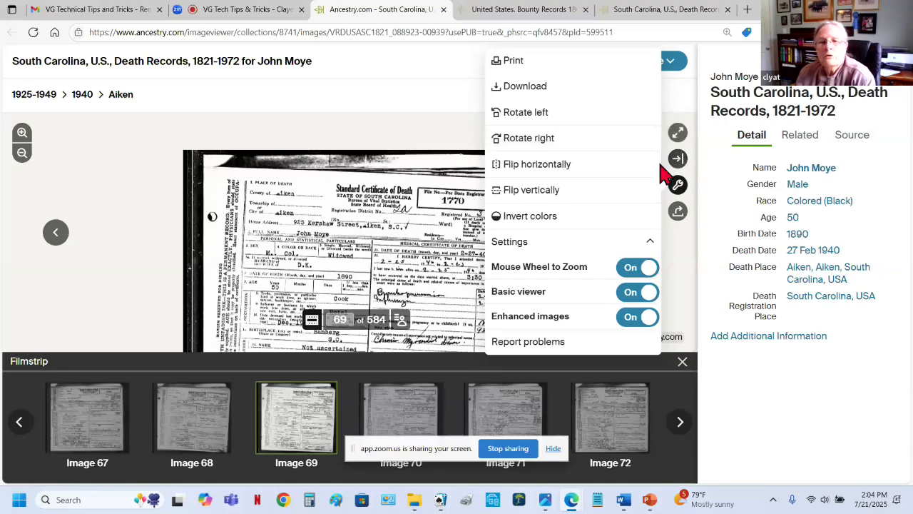
{"action": "left_click", "coordinate": [527, 89]}
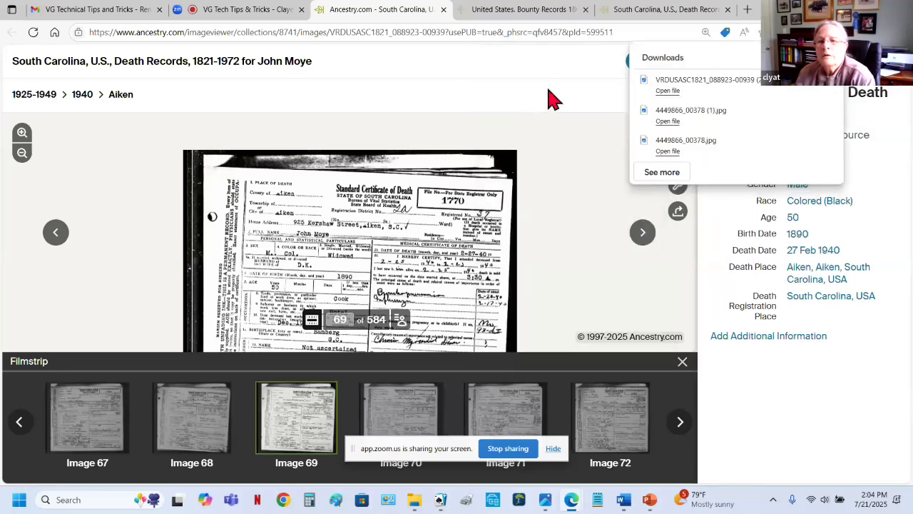
{"action": "left_click", "coordinate": [670, 94]}
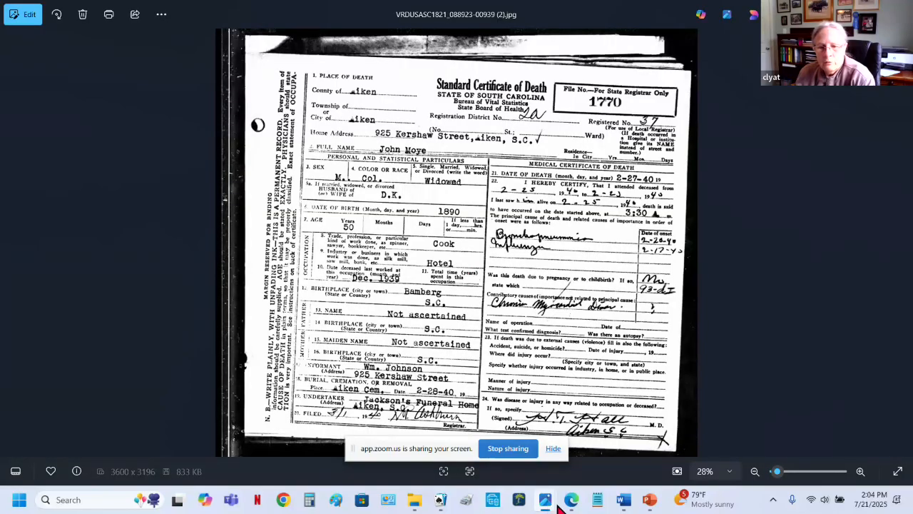
{"action": "mouse_move", "coordinate": [545, 503]}
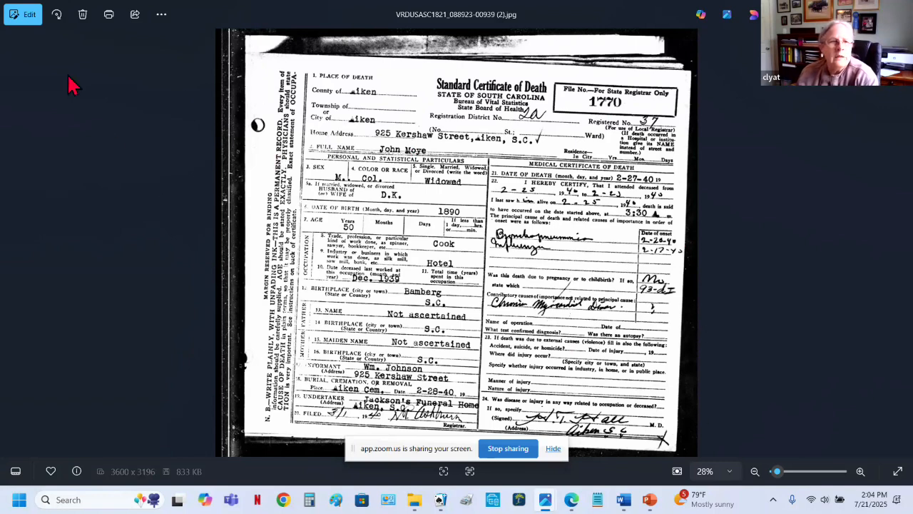
- Start editing the certificate image, hide the screen-sharing notice, and straighten the image to -2.7°
{"action": "left_click", "coordinate": [29, 18]}
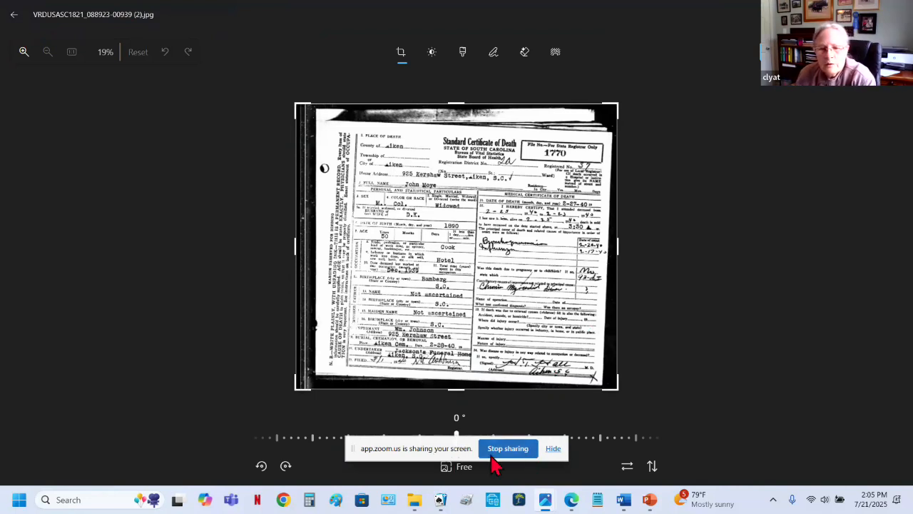
{"action": "left_click", "coordinate": [559, 455]}
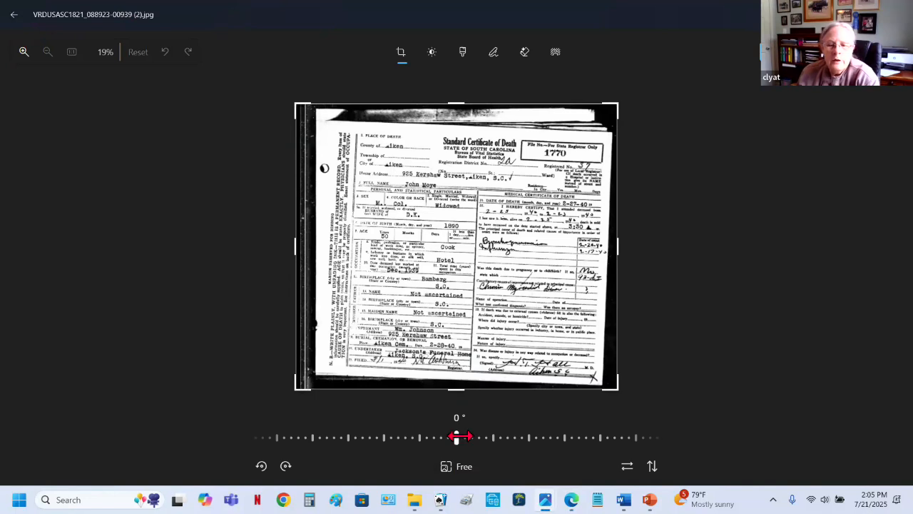
{"action": "left_click_drag", "start_coordinate": [457, 439], "coordinate": [458, 438]}
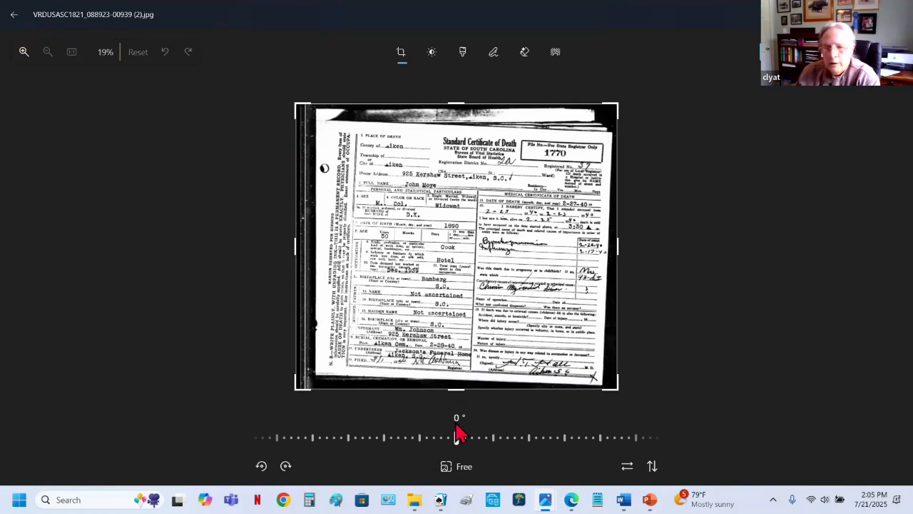
{"action": "key", "text": "Left"}
{"action": "key", "text": "Left"}
{"action": "key", "text": "Left"}
{"action": "key", "text": "Left"}
{"action": "key", "text": "Left"}
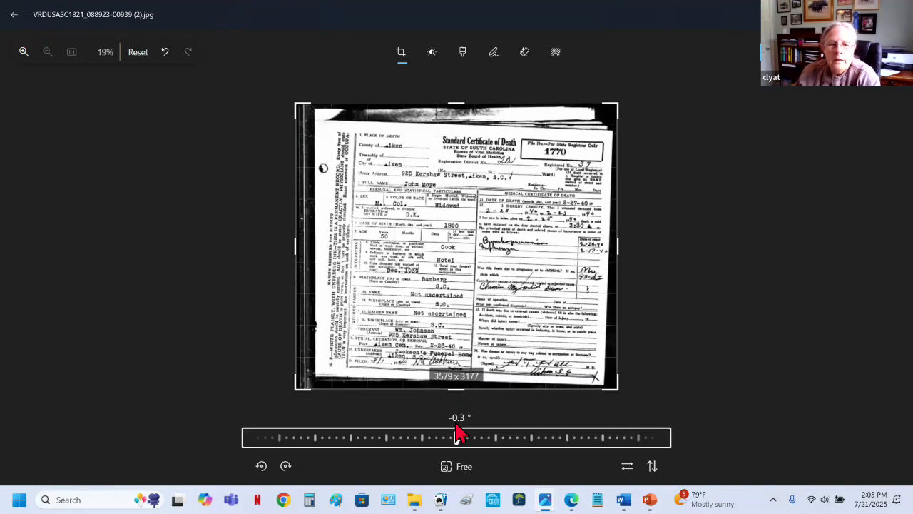
{"action": "key", "text": "Left"}
{"action": "key", "text": "Left"}
{"action": "key", "text": "Left"}
{"action": "key", "text": "Left"}
{"action": "key", "text": "Left"}
{"action": "key", "text": "Left"}
{"action": "key", "text": "Left"}
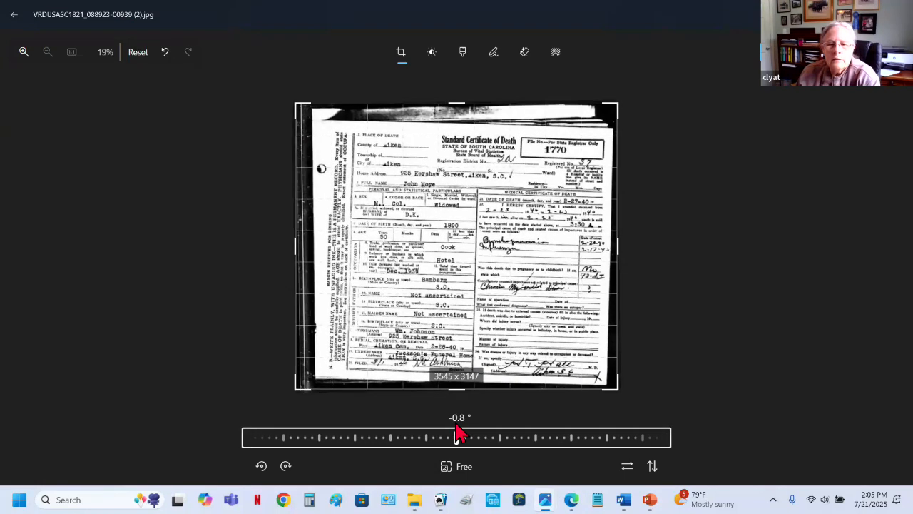
{"action": "key", "text": "Left"}
{"action": "key", "text": "Left"}
{"action": "key", "text": "Left"}
{"action": "key", "text": "Left"}
{"action": "key", "text": "Left"}
{"action": "key", "text": "Left"}
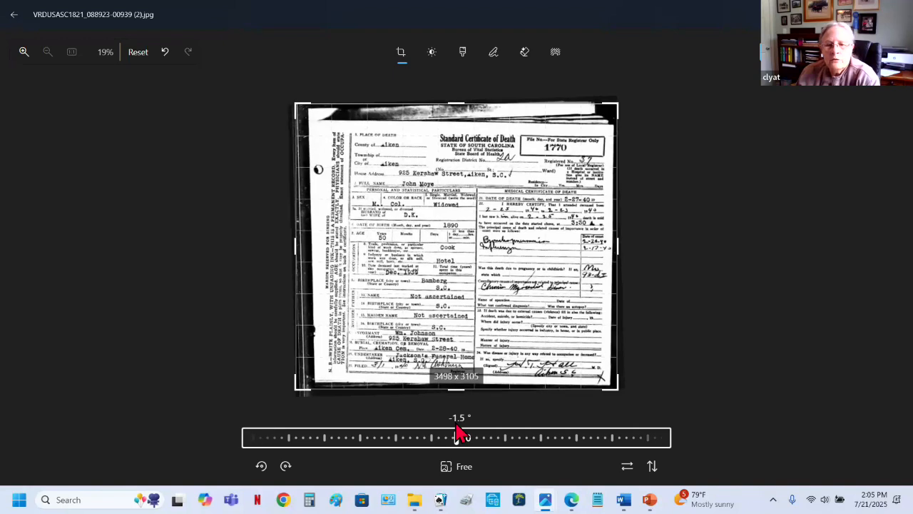
{"action": "key", "text": "Left"}
{"action": "key", "text": "Left"}
{"action": "key", "text": "Left"}
{"action": "key", "text": "Left"}
{"action": "key", "text": "Left"}
{"action": "key", "text": "Left"}
{"action": "key", "text": "Left"}
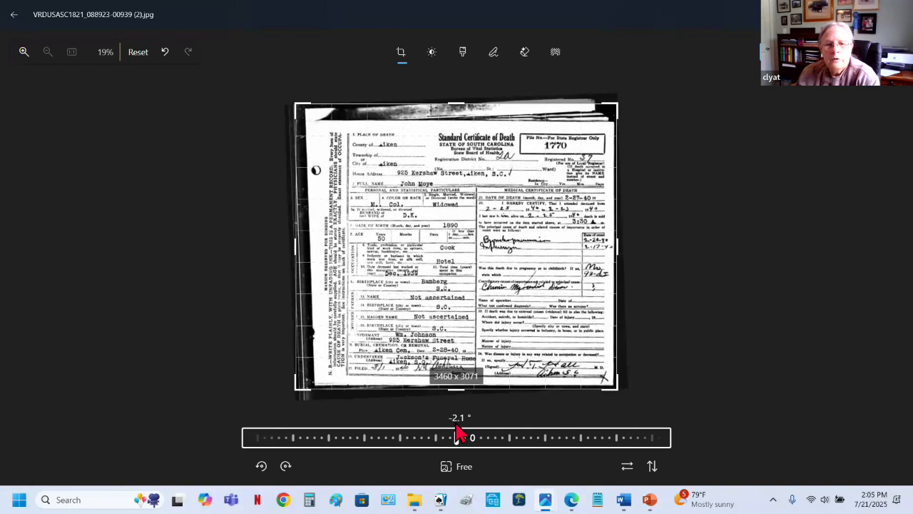
{"action": "key", "text": "Left"}
{"action": "key", "text": "Left"}
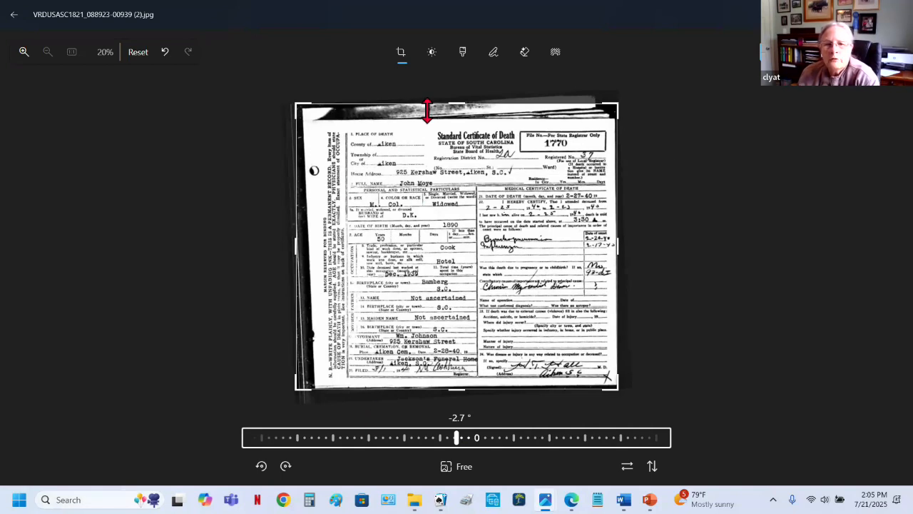
- Crop away the dark strip above the certificate and save over the image file
{"action": "left_click_drag", "start_coordinate": [460, 105], "coordinate": [467, 186]}
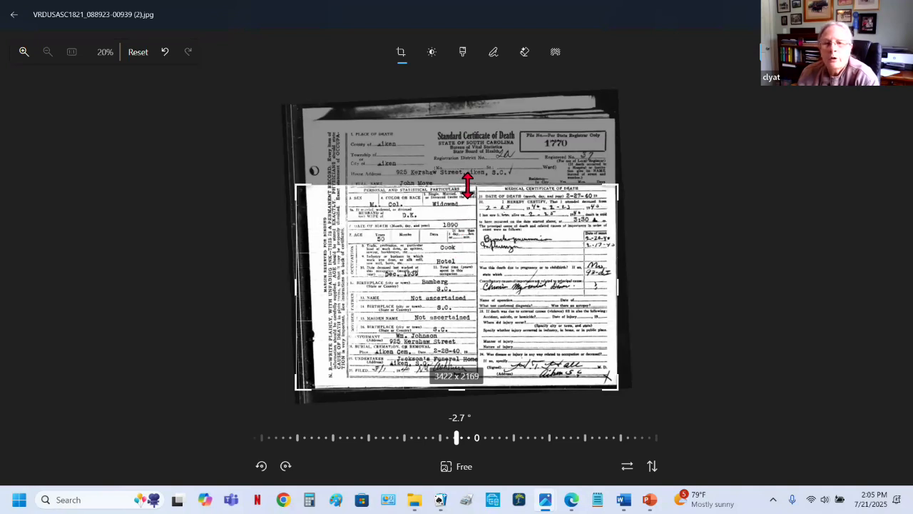
{"action": "left_click_drag", "start_coordinate": [467, 187], "coordinate": [471, 123]}
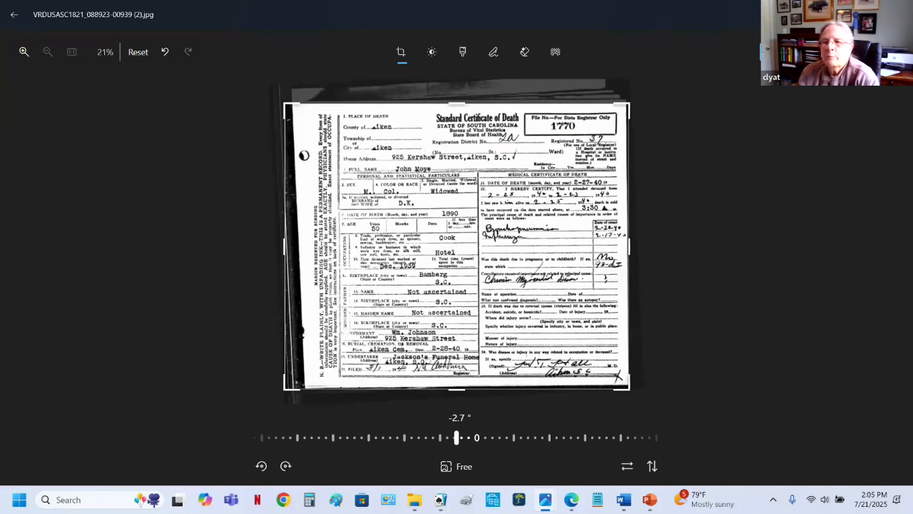
{"action": "left_click", "coordinate": [794, 52]}
{"action": "left_click", "coordinate": [785, 96]}
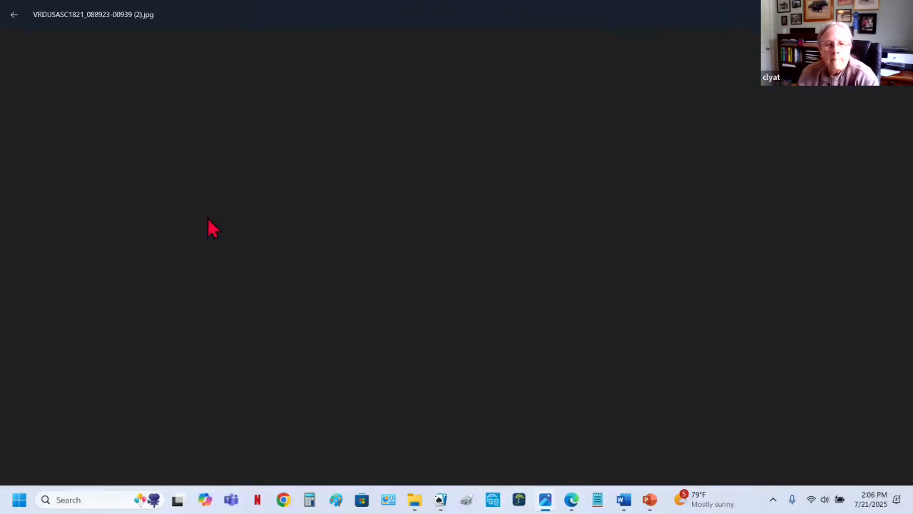
- Crop the left binding margin and the bottom and right edges to 2892 x 2761, and save the image
{"action": "left_click_drag", "start_coordinate": [283, 241], "coordinate": [336, 250]}
{"action": "left_click_drag", "start_coordinate": [457, 394], "coordinate": [457, 382]}
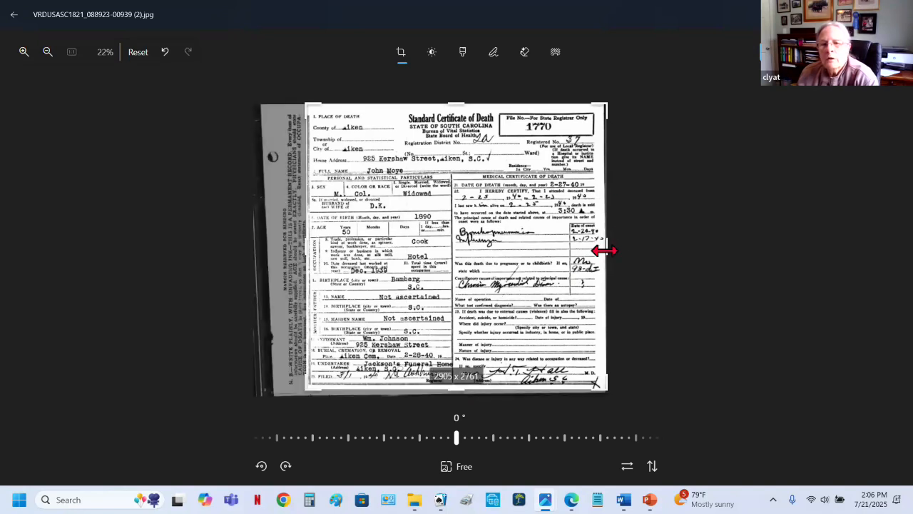
{"action": "left_click_drag", "start_coordinate": [605, 250], "coordinate": [603, 251]}
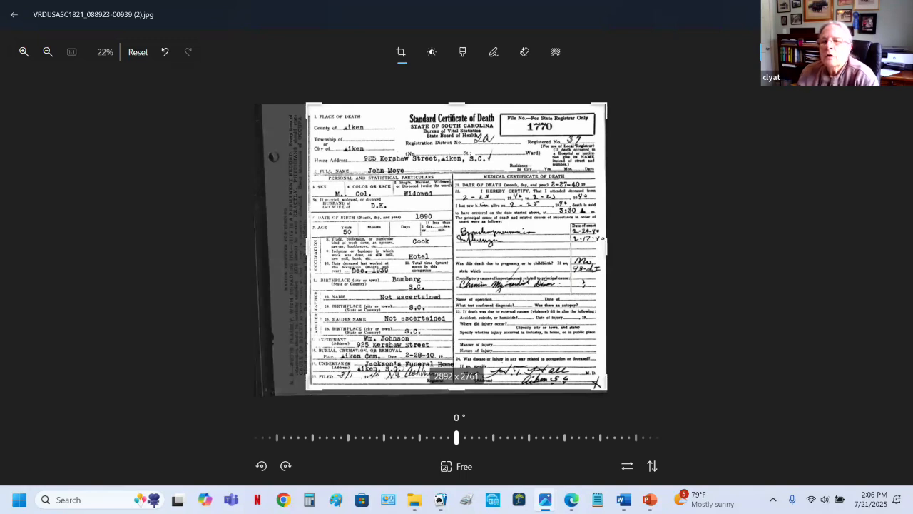
{"action": "left_click", "coordinate": [798, 52]}
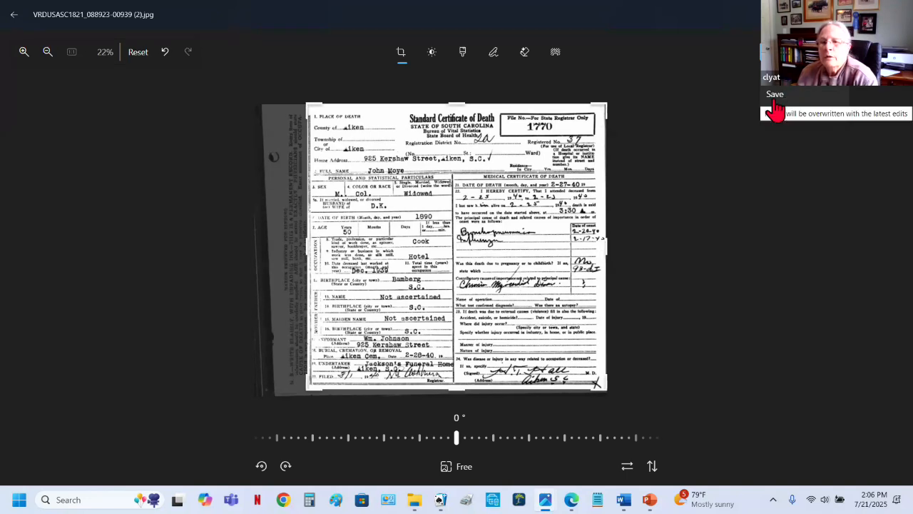
{"action": "left_click", "coordinate": [774, 100]}
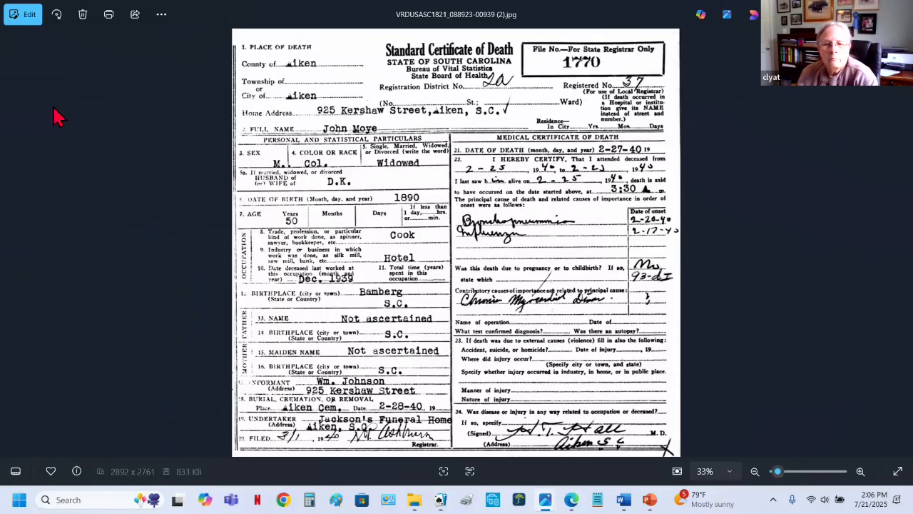
- Reopen the cropped certificate for light adjustments and set the brightness to -2, leaving contrast at 0
{"action": "left_click", "coordinate": [29, 14]}
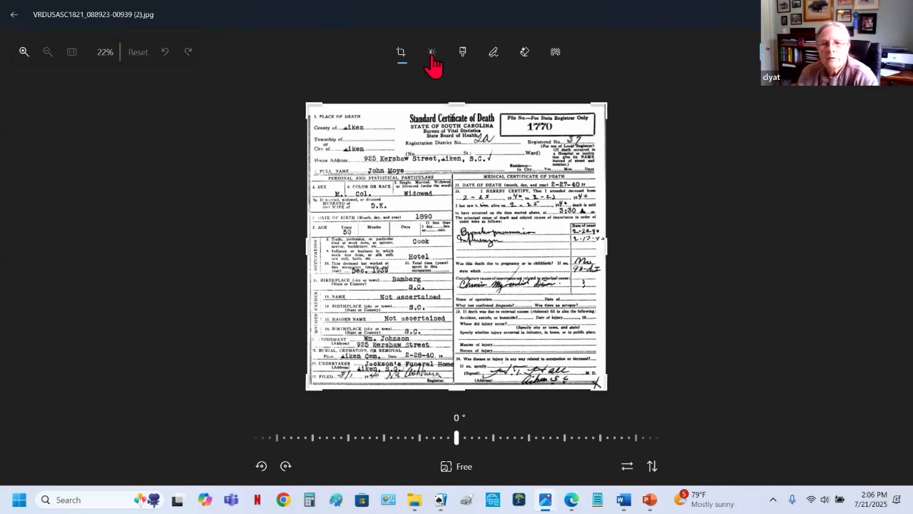
{"action": "left_click", "coordinate": [432, 57]}
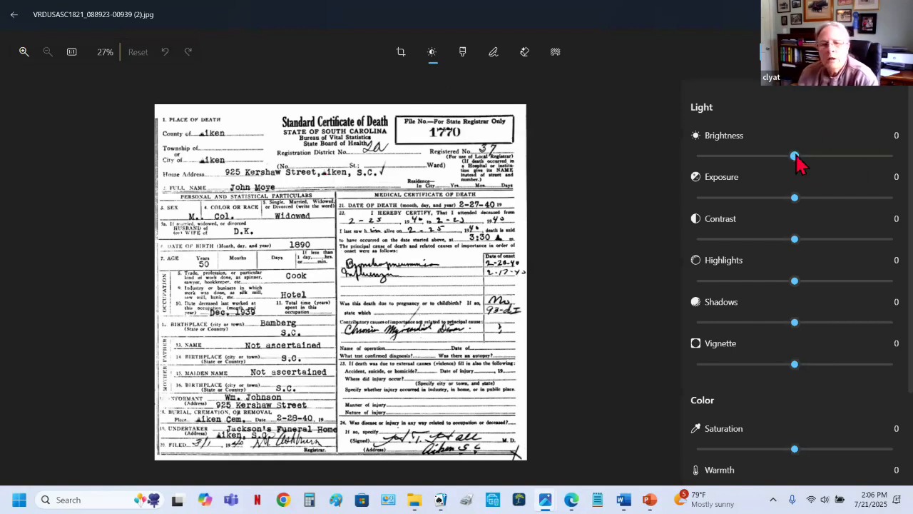
{"action": "left_click_drag", "start_coordinate": [797, 160], "coordinate": [795, 226]}
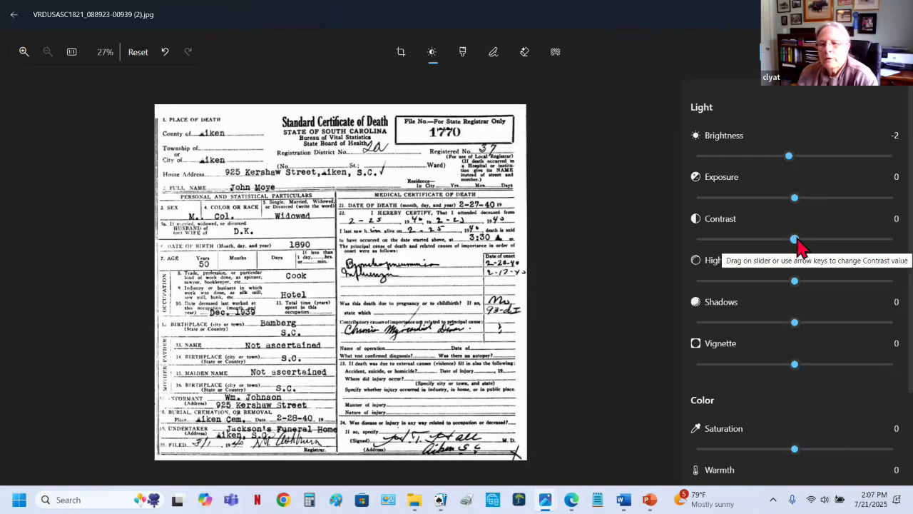
{"action": "mouse_move", "coordinate": [800, 246]}
{"action": "left_mouse_down"}
{"action": "mouse_move", "coordinate": [678, 263]}
{"action": "mouse_move", "coordinate": [800, 251]}
{"action": "mouse_move", "coordinate": [899, 259]}
{"action": "mouse_move", "coordinate": [799, 261]}
{"action": "left_mouse_up"}
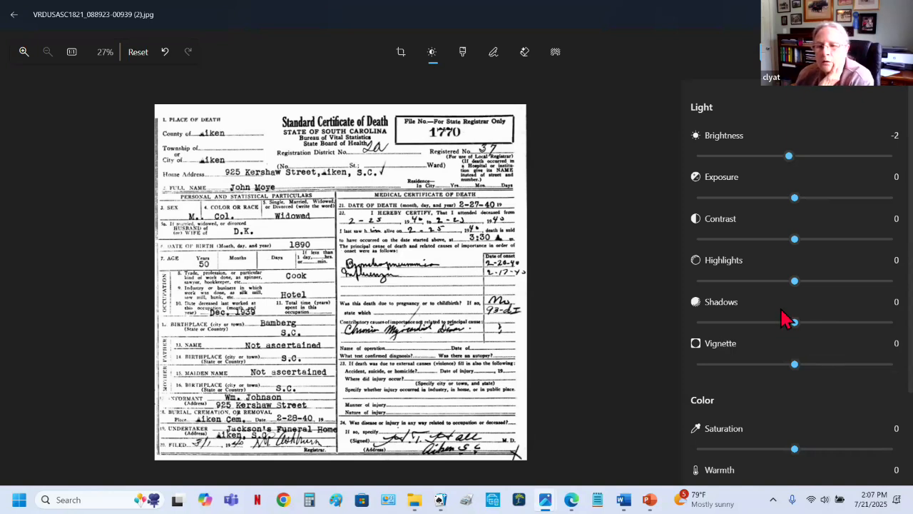
- Set the certificate image's shadows to 1 and sharpness to 53, and save the adjustments
{"action": "left_click_drag", "start_coordinate": [801, 323], "coordinate": [803, 347]}
{"action": "scroll", "coordinate": [794, 352], "scroll_direction": "down", "scroll_amount": 3}
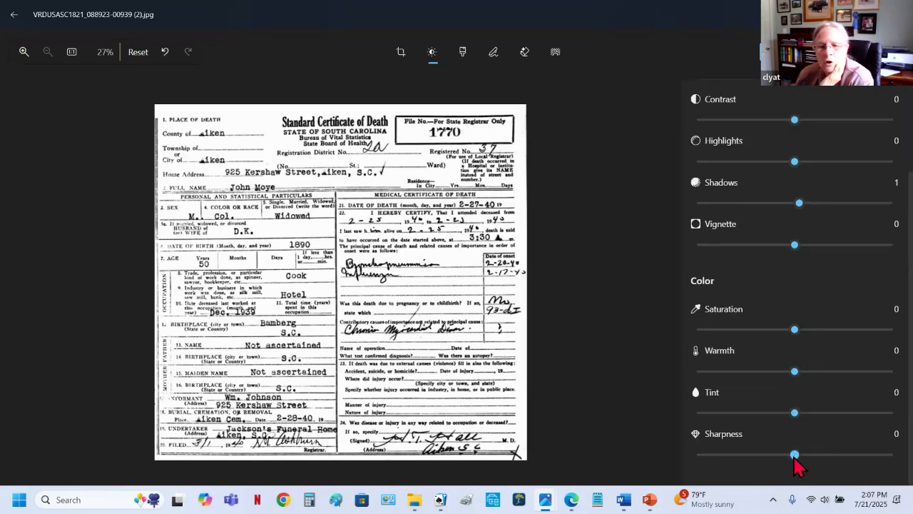
{"action": "left_click_drag", "start_coordinate": [794, 455], "coordinate": [847, 455]}
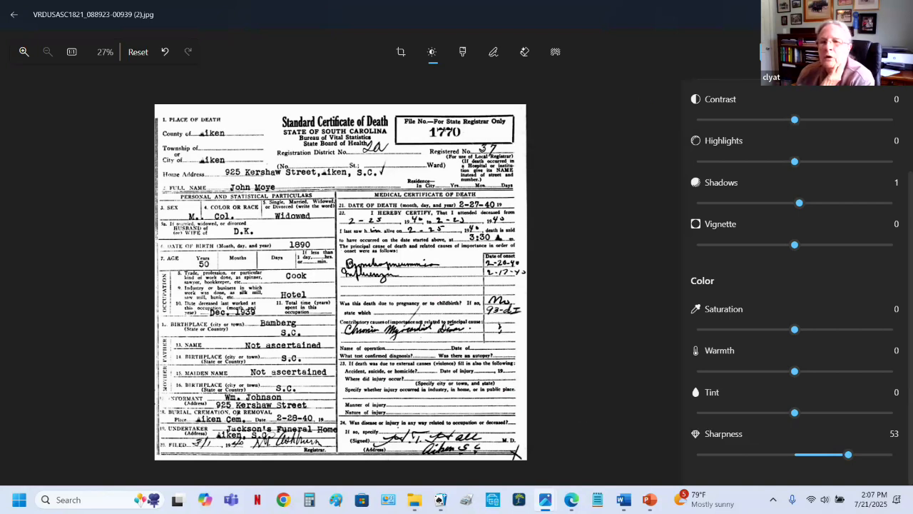
{"action": "left_click", "coordinate": [792, 52]}
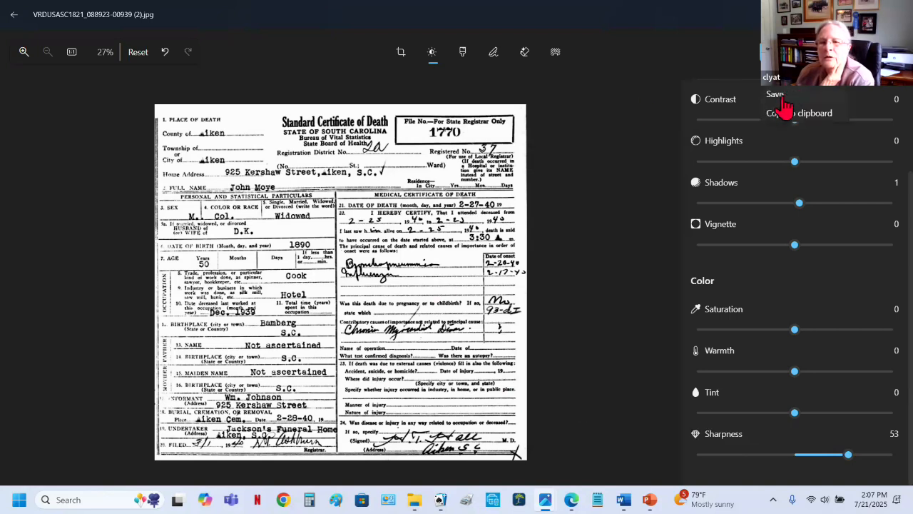
{"action": "left_click", "coordinate": [783, 96]}
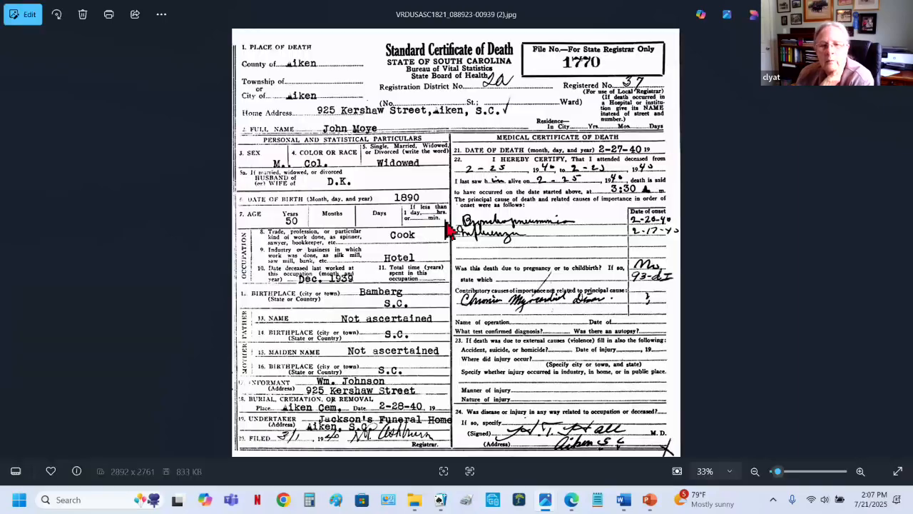
- Copy the finished certificate image and paste it at the start of Document1 in Word
{"action": "right_click", "coordinate": [446, 229]}
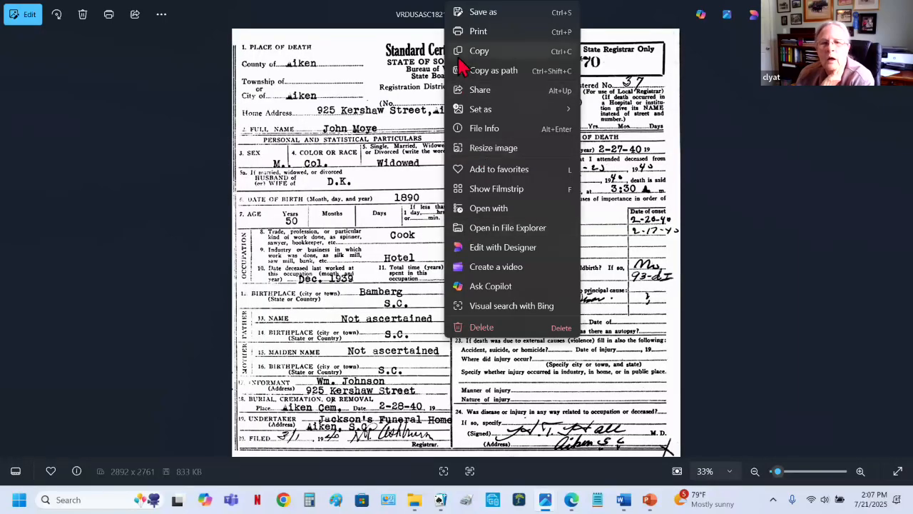
{"action": "left_click", "coordinate": [479, 52]}
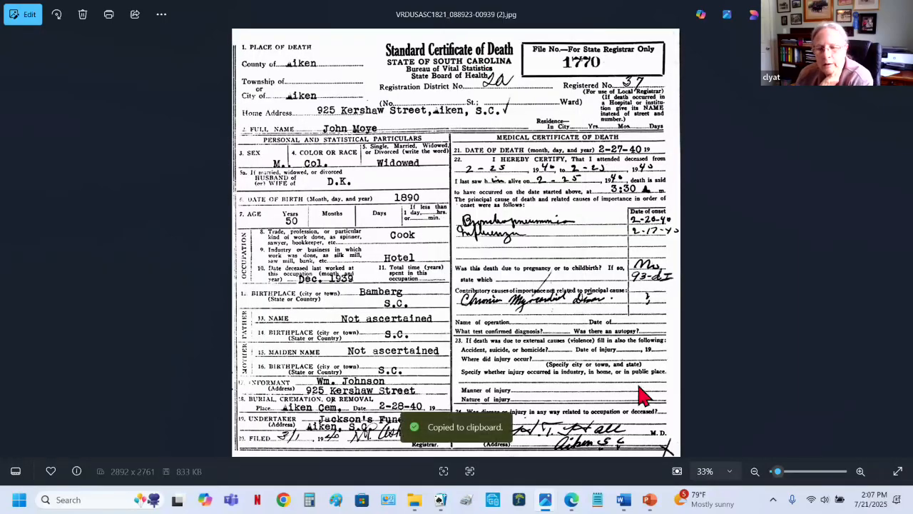
{"action": "mouse_move", "coordinate": [628, 503]}
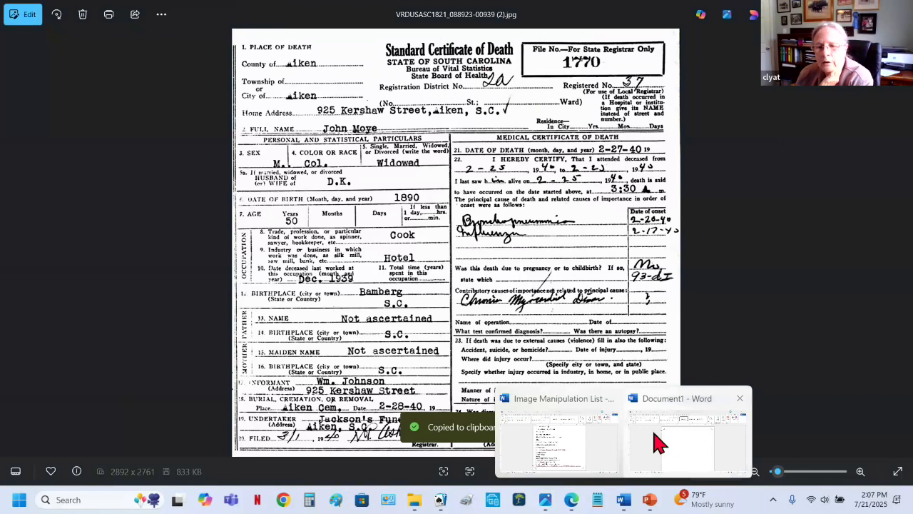
{"action": "left_click", "coordinate": [678, 442]}
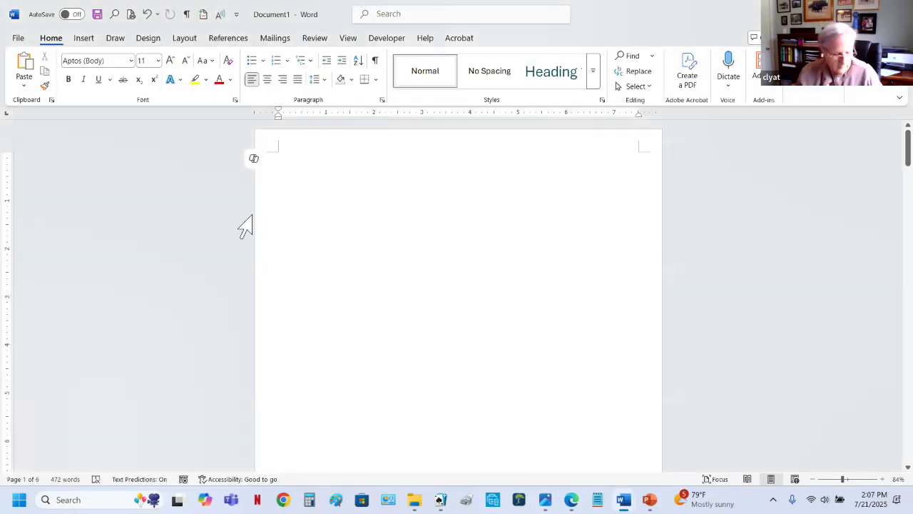
{"action": "key", "text": "ctrl+v"}
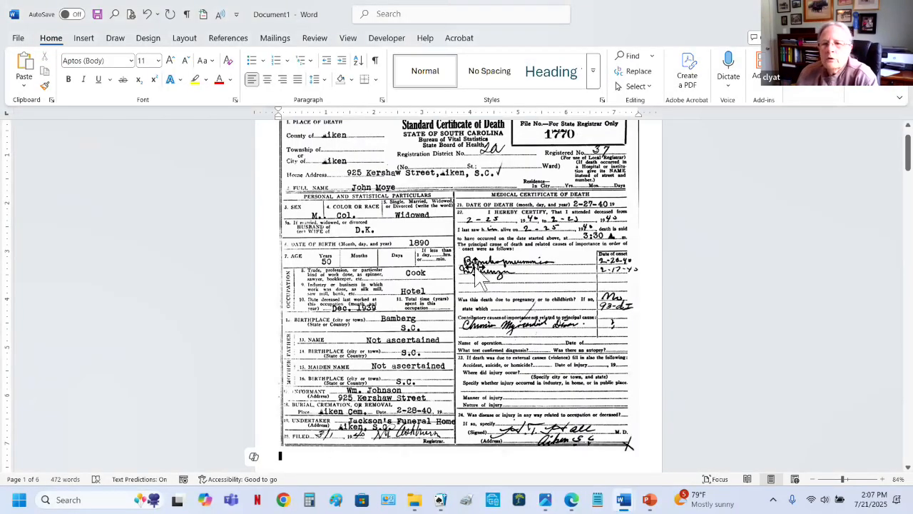
{"action": "scroll", "coordinate": [492, 275], "scroll_direction": "down", "scroll_amount": 1}
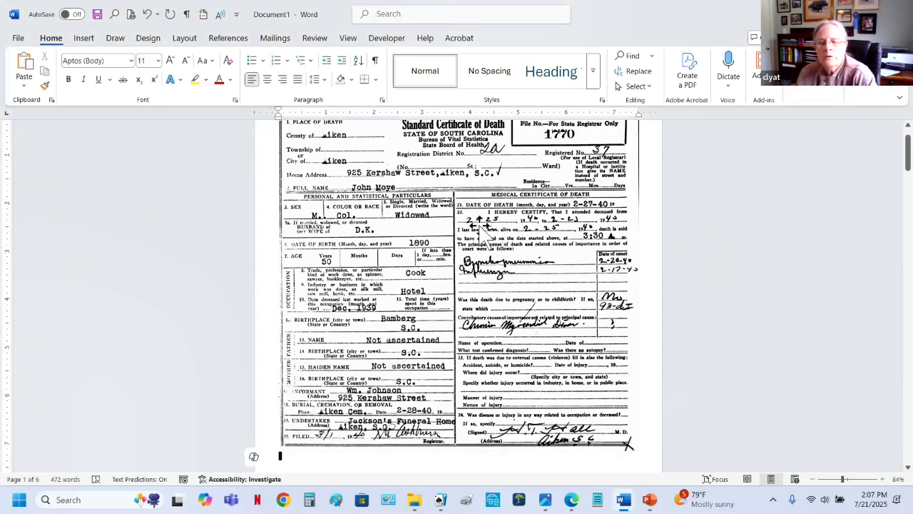
- Open the pasted certificate's picture formatting and apply the 25% sharpen preset
{"action": "left_click", "coordinate": [468, 246]}
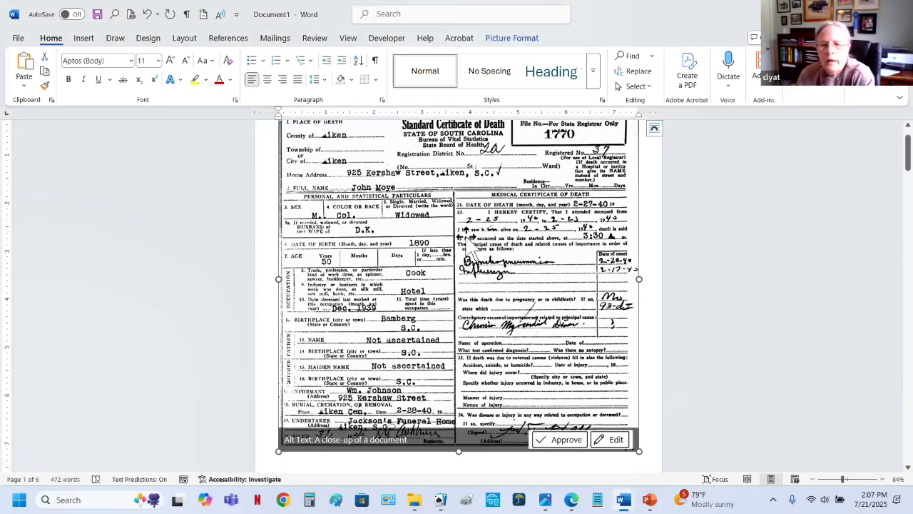
{"action": "right_click", "coordinate": [468, 246]}
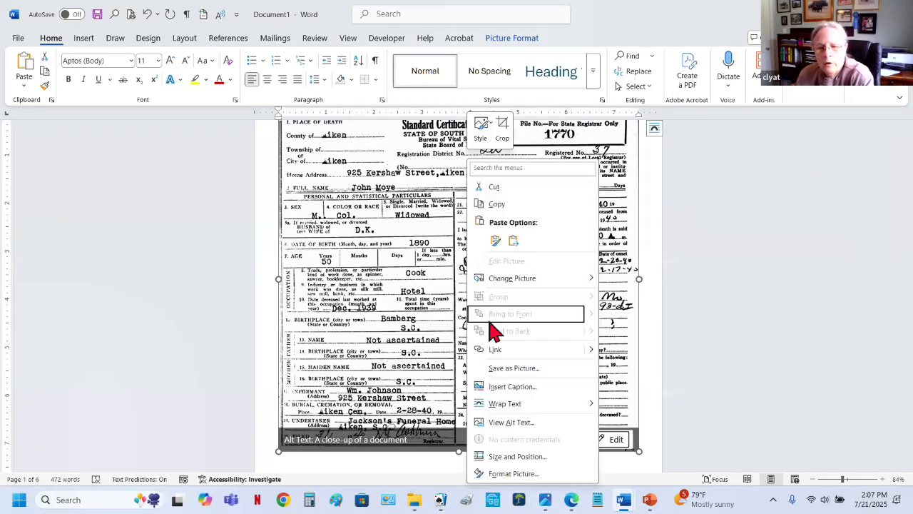
{"action": "left_click", "coordinate": [511, 474]}
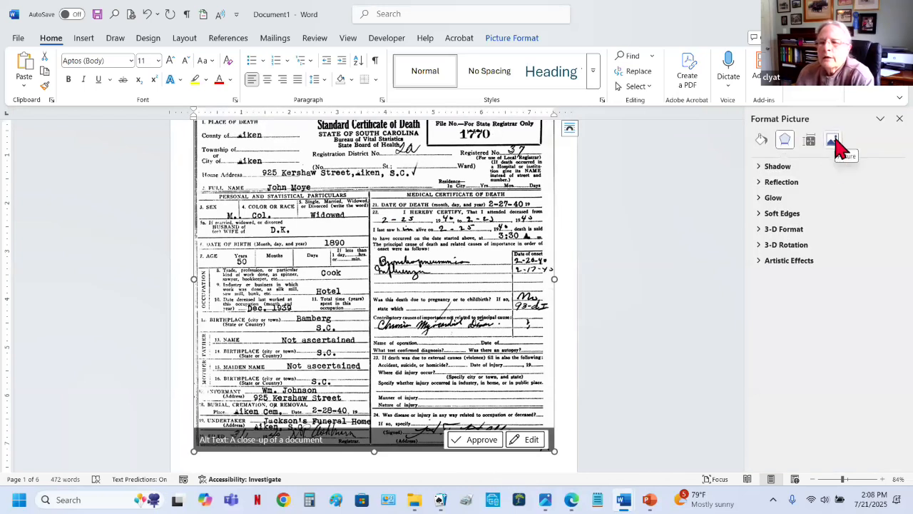
{"action": "left_click", "coordinate": [833, 141]}
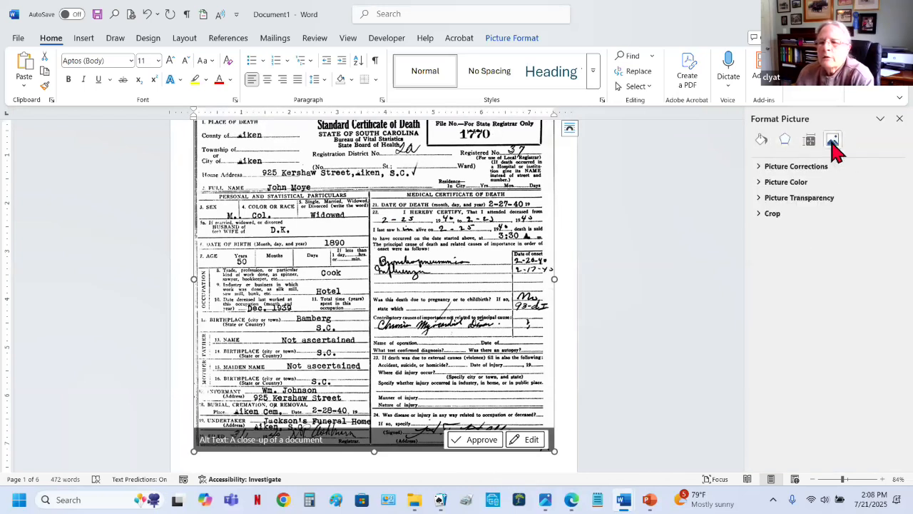
{"action": "left_click", "coordinate": [792, 168]}
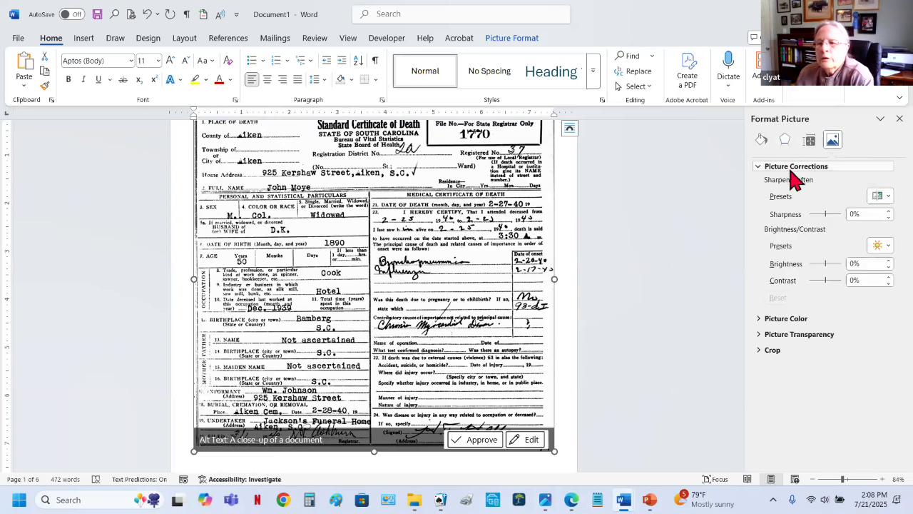
{"action": "left_click", "coordinate": [888, 197]}
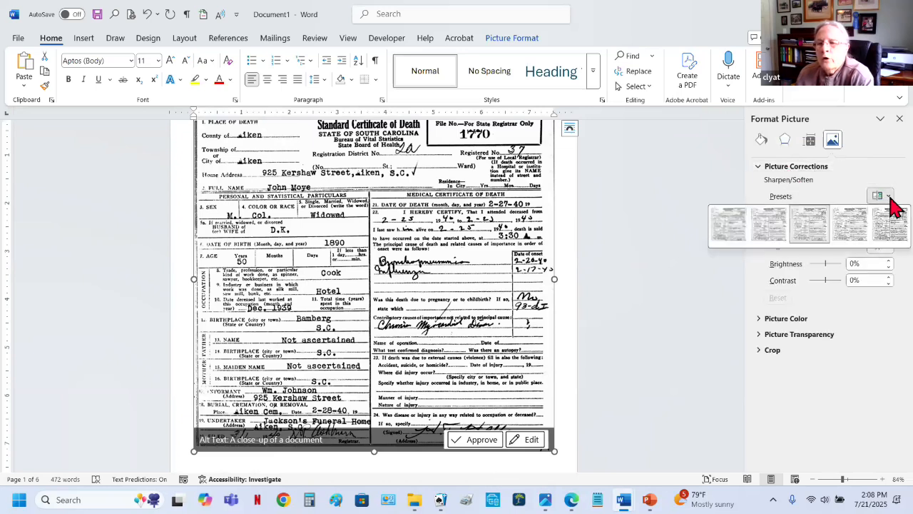
{"action": "left_click", "coordinate": [853, 233]}
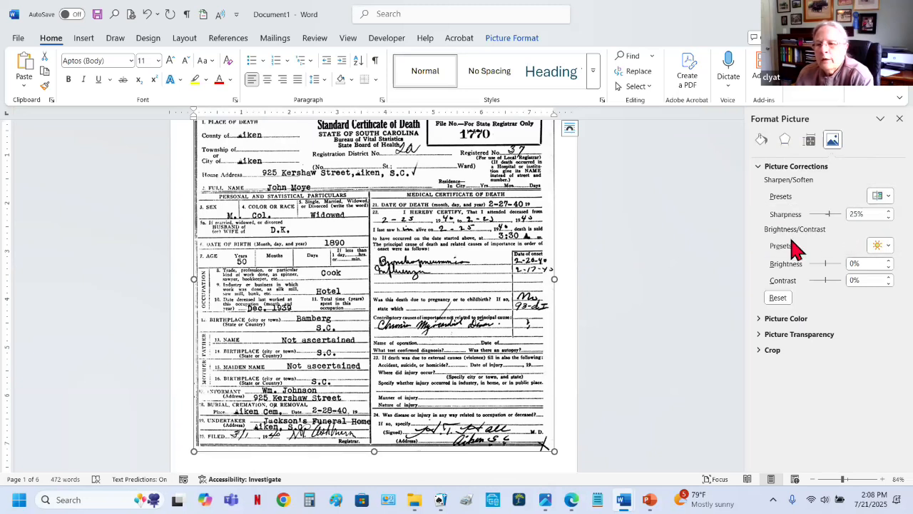
- Apply the brightness/contrast preset with 20% brightness and 0% contrast to the certificate picture
{"action": "left_click", "coordinate": [884, 246]}
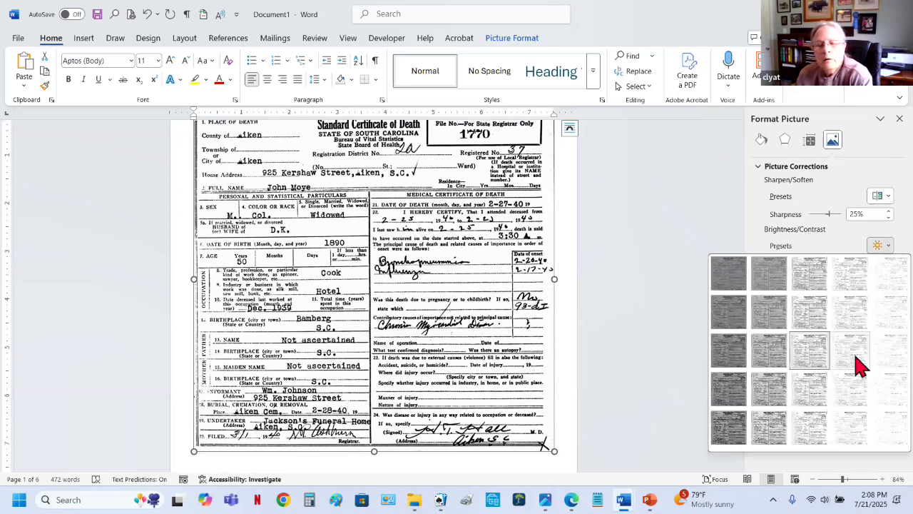
{"action": "key", "text": "Escape"}
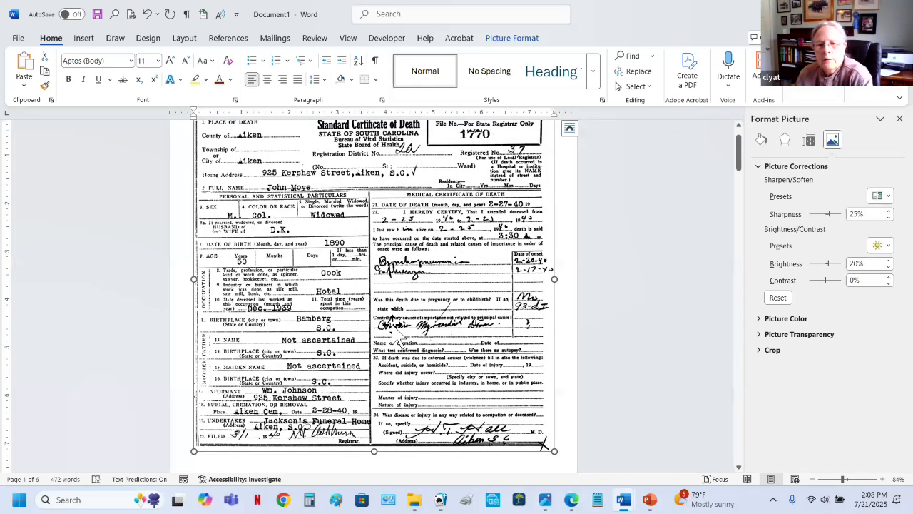
{"action": "scroll", "coordinate": [457, 289], "scroll_direction": "up", "scroll_amount": 1}
{"action": "scroll", "coordinate": [457, 289], "scroll_direction": "down", "scroll_amount": 2}
{"action": "scroll", "coordinate": [460, 286], "scroll_direction": "up", "scroll_amount": 2}
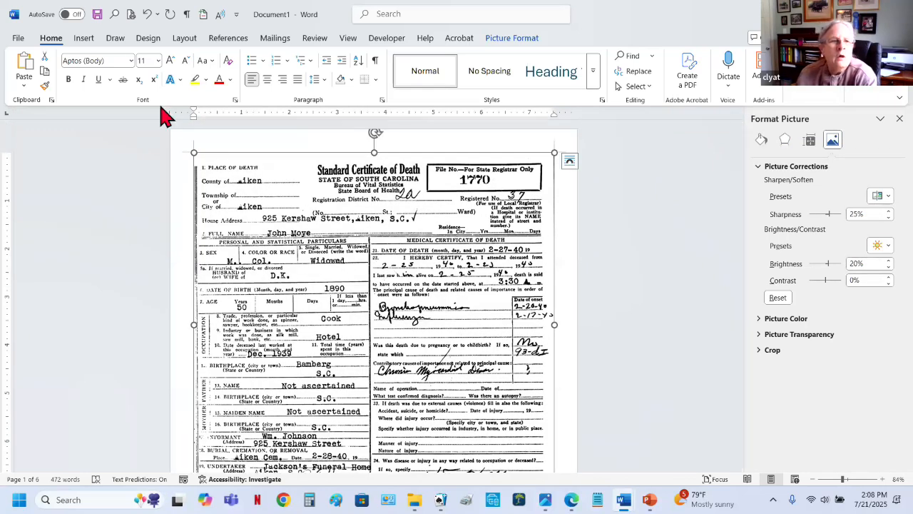
- Draw a straight horizontal line beneath the County field of the certificate and open its layout options
{"action": "left_click", "coordinate": [84, 39]}
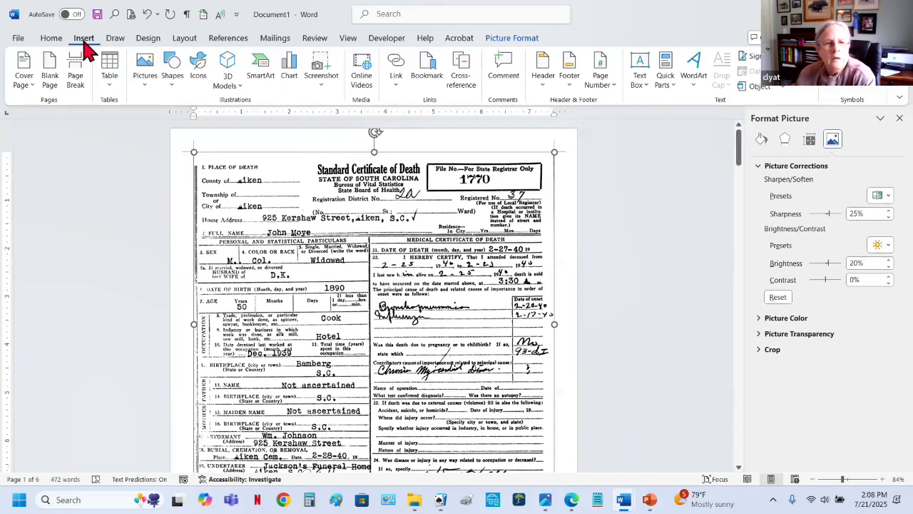
{"action": "left_click", "coordinate": [176, 80]}
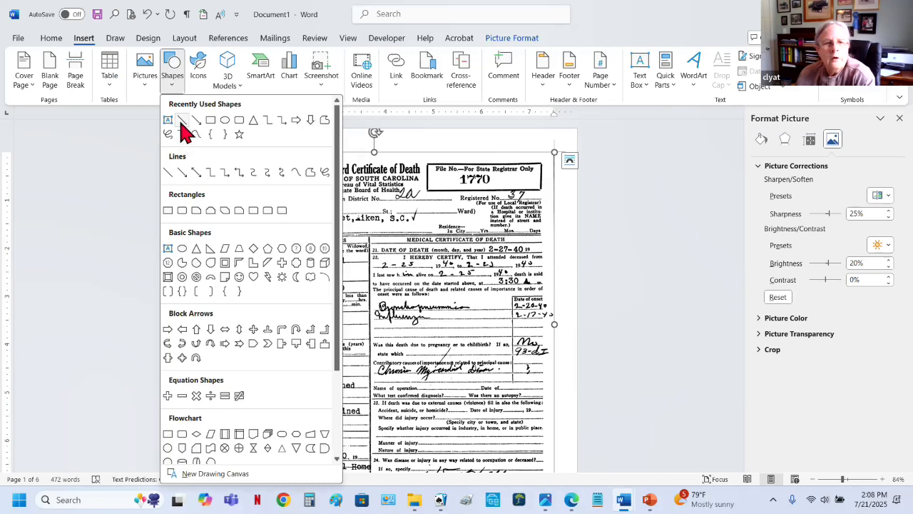
{"action": "left_click", "coordinate": [182, 120]}
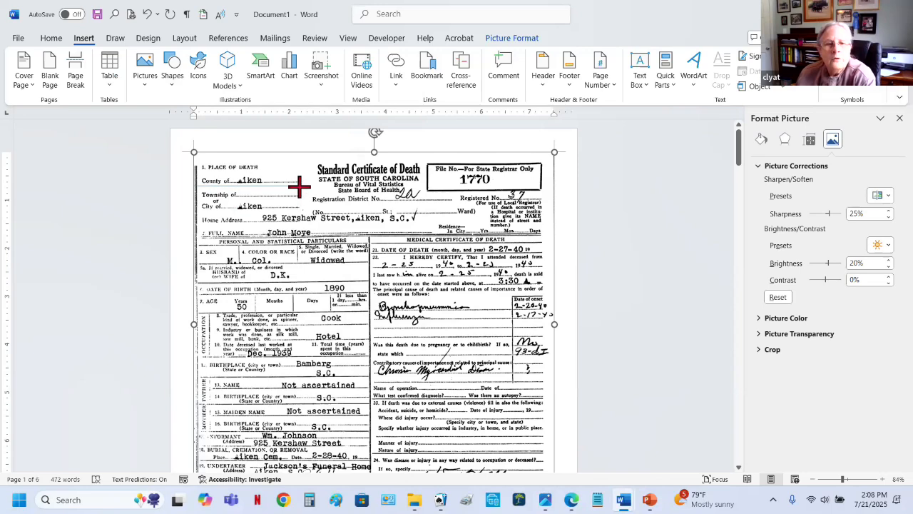
{"action": "left_click_drag", "start_coordinate": [299, 186], "coordinate": [194, 185]}
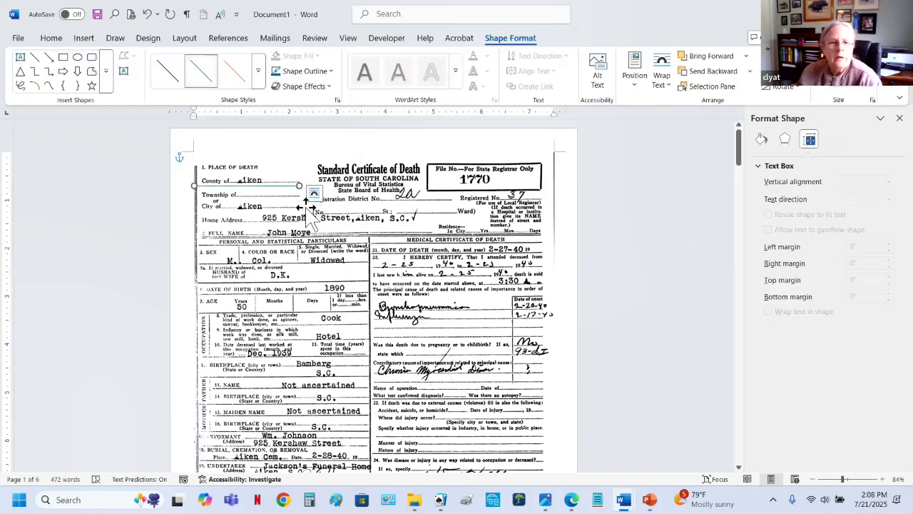
{"action": "left_click", "coordinate": [313, 194]}
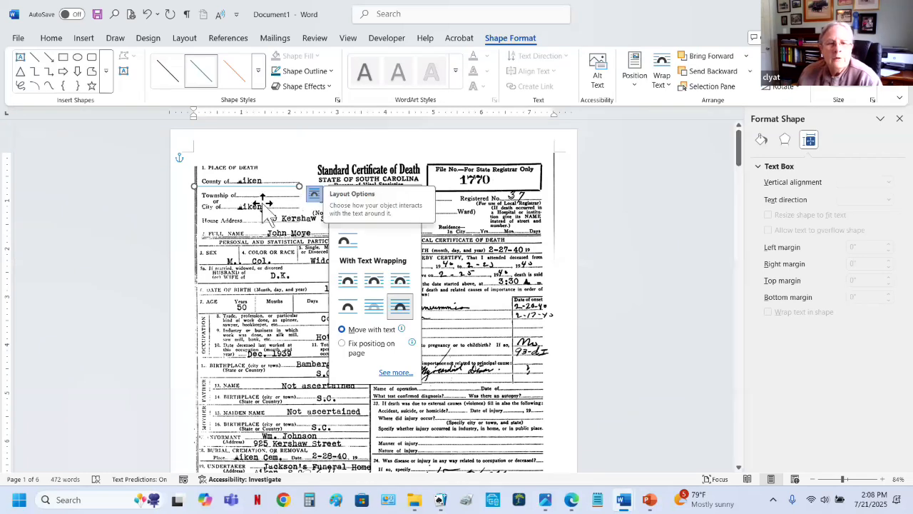
- Set the certificate picture's text wrapping to Square and fix its position on the page
{"action": "left_click", "coordinate": [485, 232]}
{"action": "left_click", "coordinate": [570, 164]}
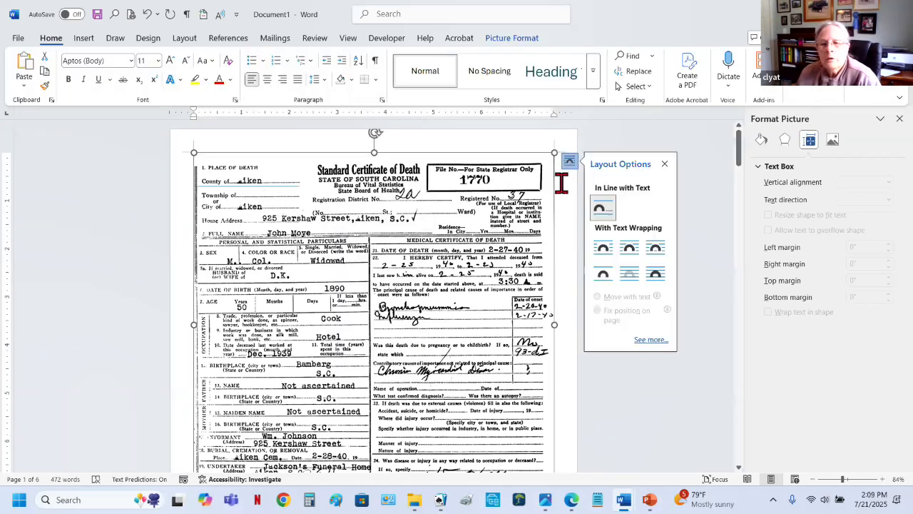
{"action": "left_click", "coordinate": [604, 249]}
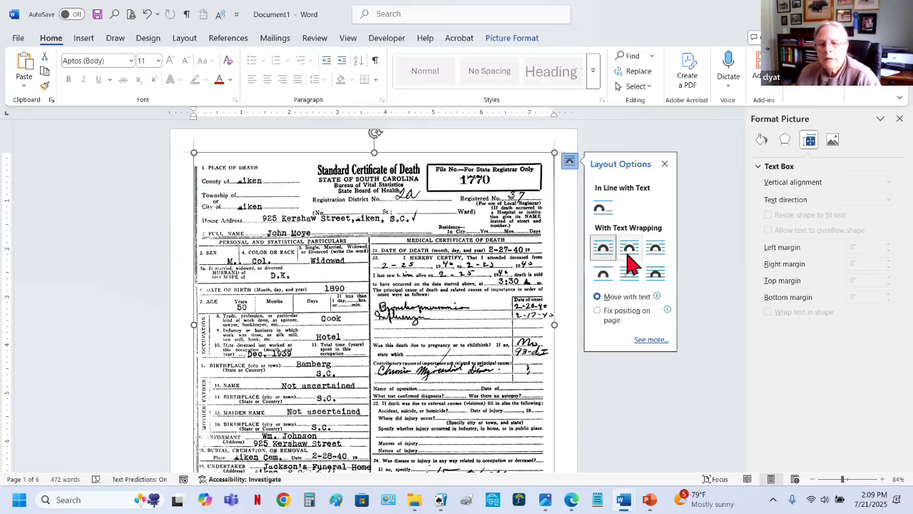
{"action": "left_click", "coordinate": [598, 310]}
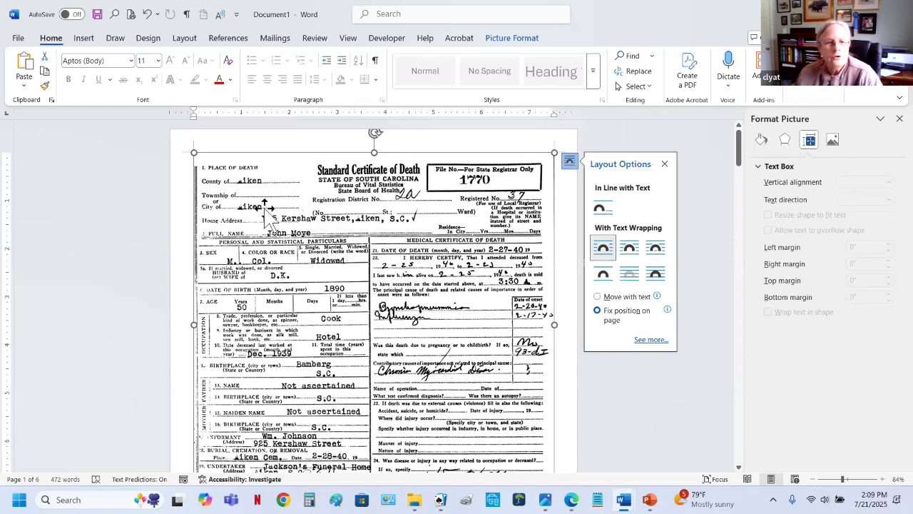
- Draw a straight line beneath the certificate's County field, spanning the field's width, and fix its position on the page
{"action": "left_click", "coordinate": [82, 39]}
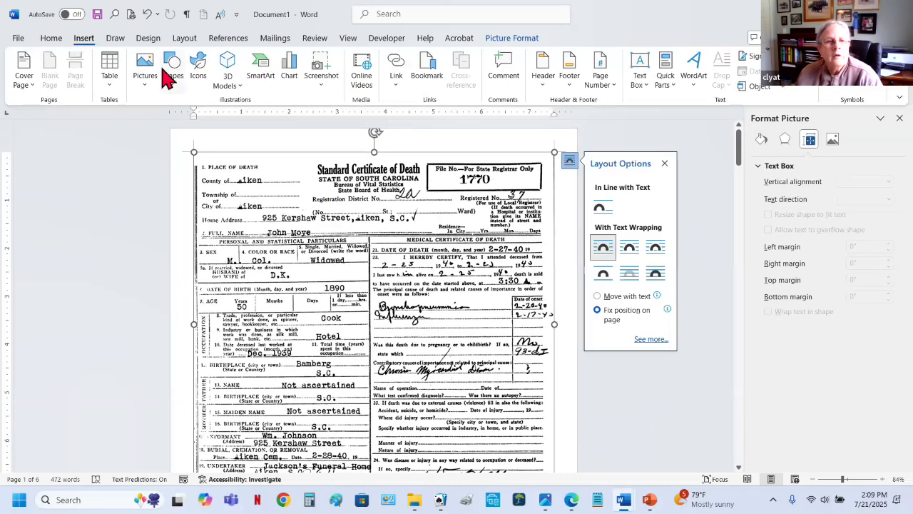
{"action": "left_click", "coordinate": [173, 71]}
{"action": "left_click", "coordinate": [183, 121]}
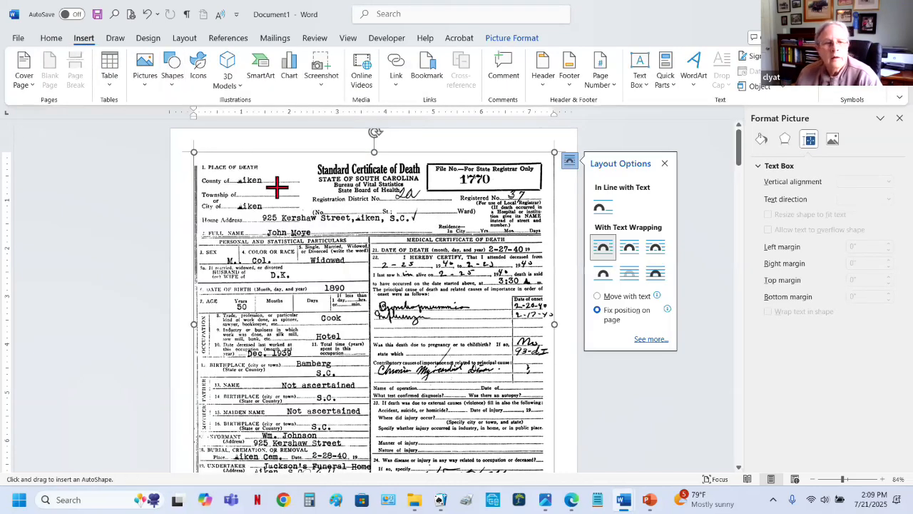
{"action": "left_click_drag", "start_coordinate": [199, 188], "coordinate": [299, 188]}
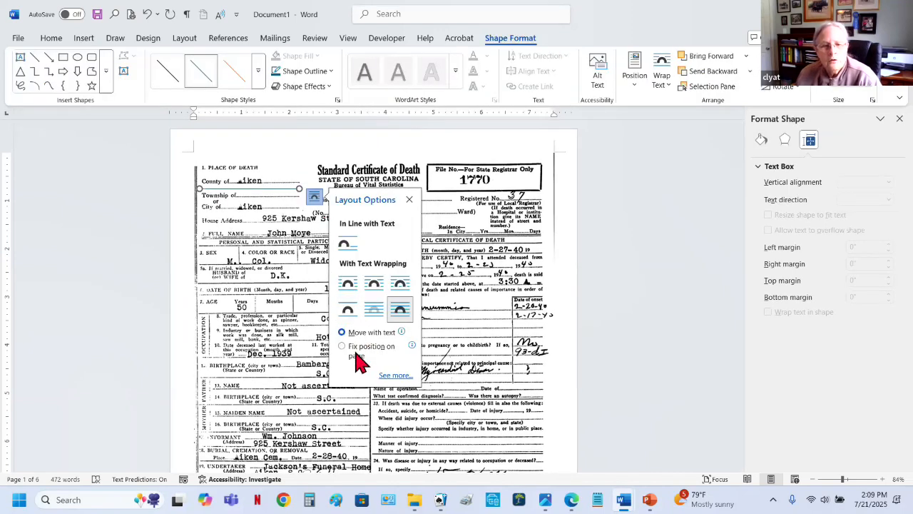
{"action": "left_click", "coordinate": [350, 348]}
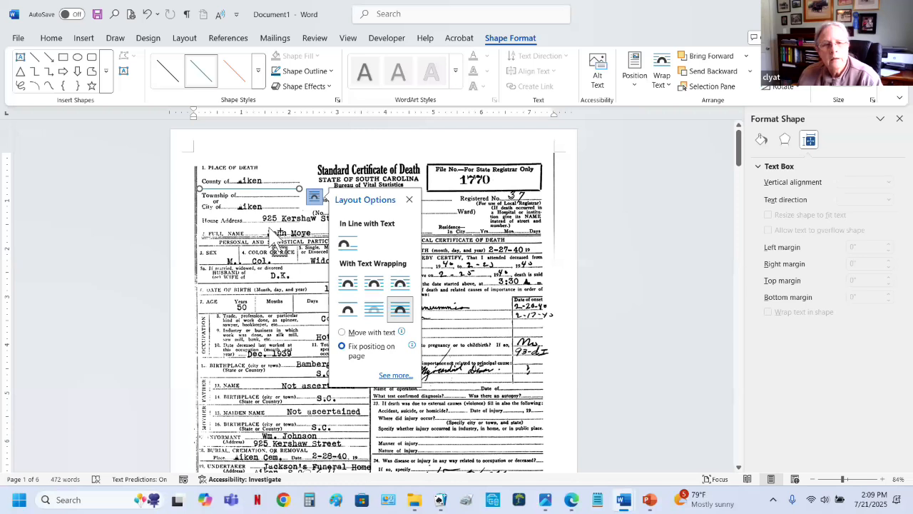
- Select the certificate picture together with the line beneath the County field and group them
{"action": "key", "text": "Return"}
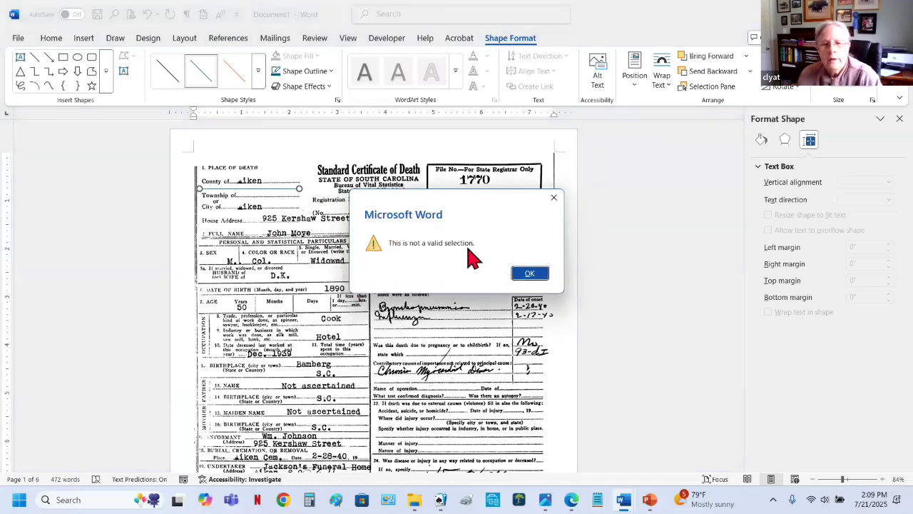
{"action": "left_click", "coordinate": [529, 274]}
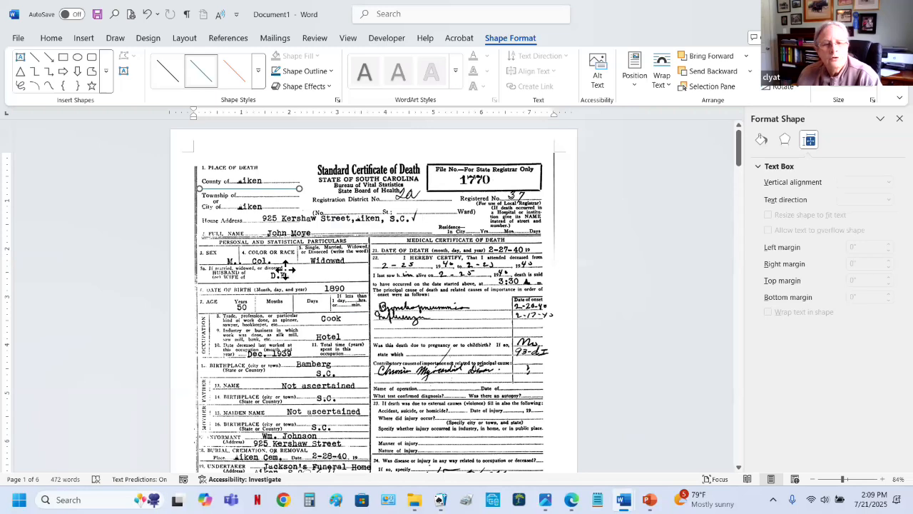
{"action": "right_click", "coordinate": [295, 284]}
{"action": "mouse_move", "coordinate": [314, 295]}
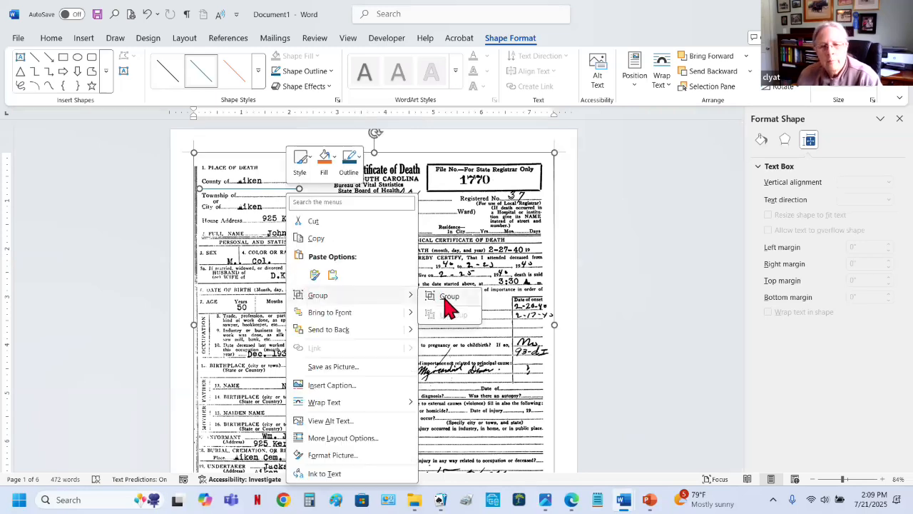
{"action": "left_click", "coordinate": [448, 305]}
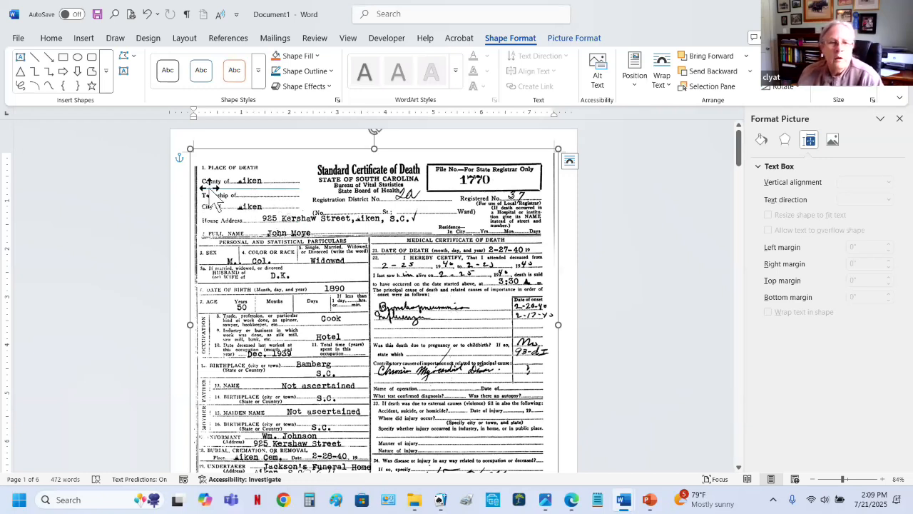
- Recolor the line beneath the certificate's County field standard red and set its width to 2.5 pt
{"action": "left_click", "coordinate": [278, 189]}
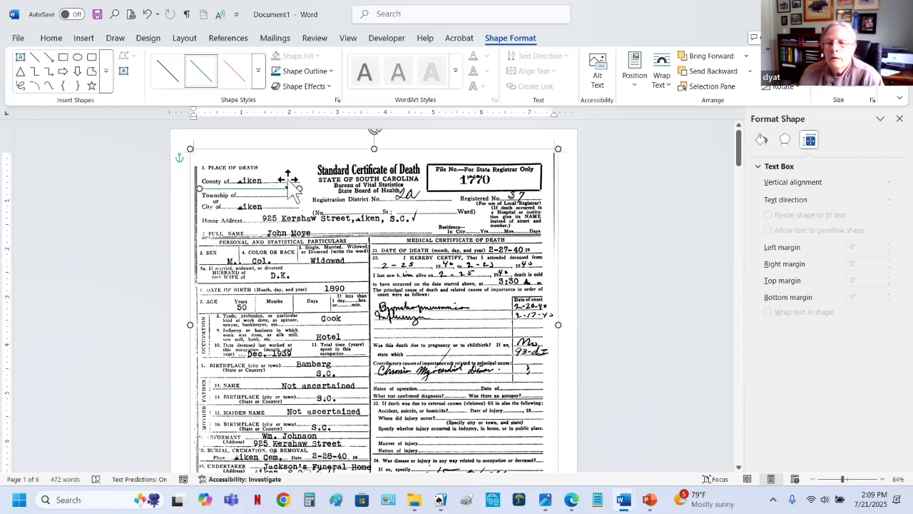
{"action": "left_click", "coordinate": [762, 140]}
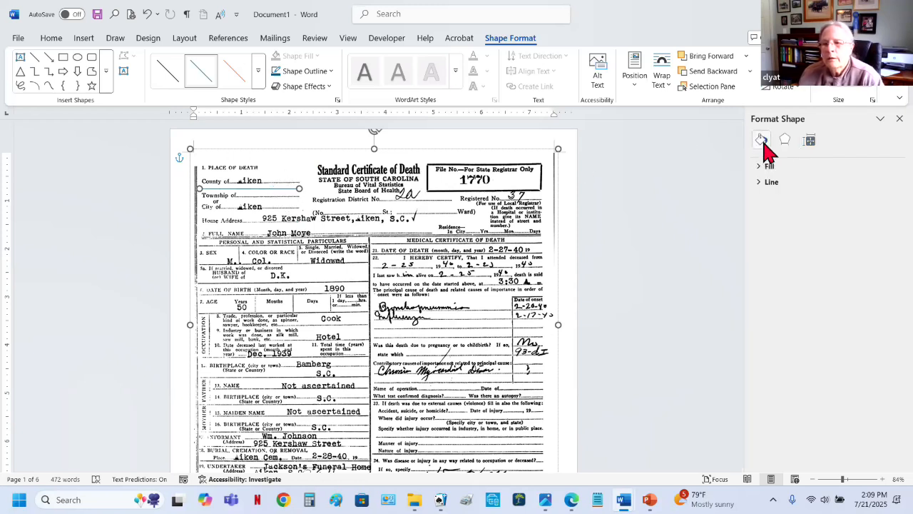
{"action": "left_click", "coordinate": [769, 183]}
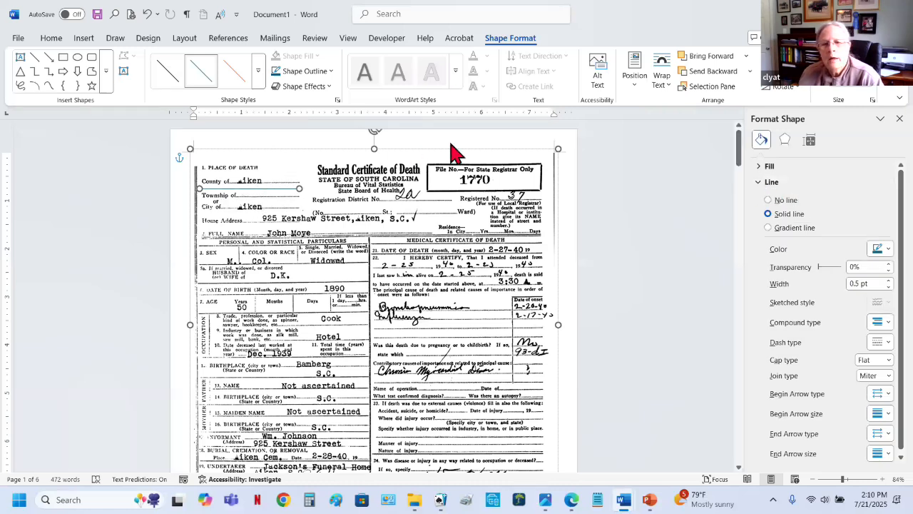
{"action": "left_click", "coordinate": [889, 249]}
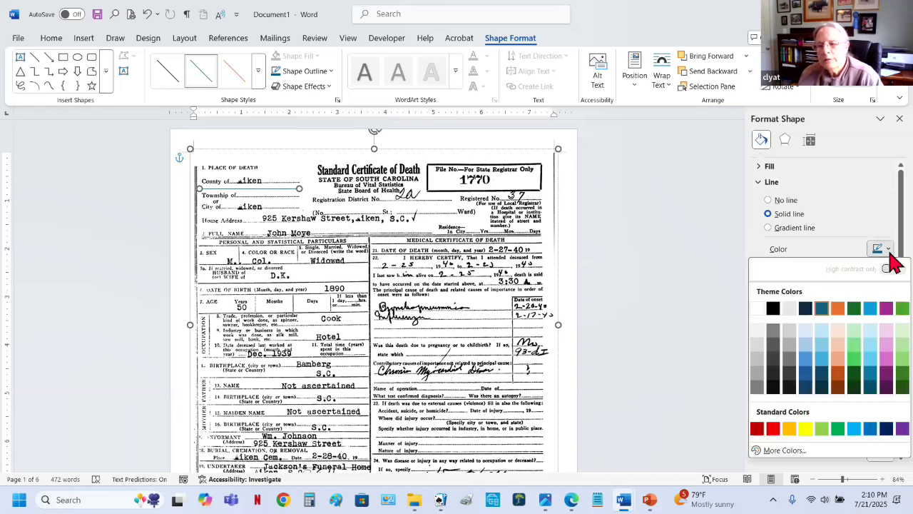
{"action": "left_click", "coordinate": [773, 429]}
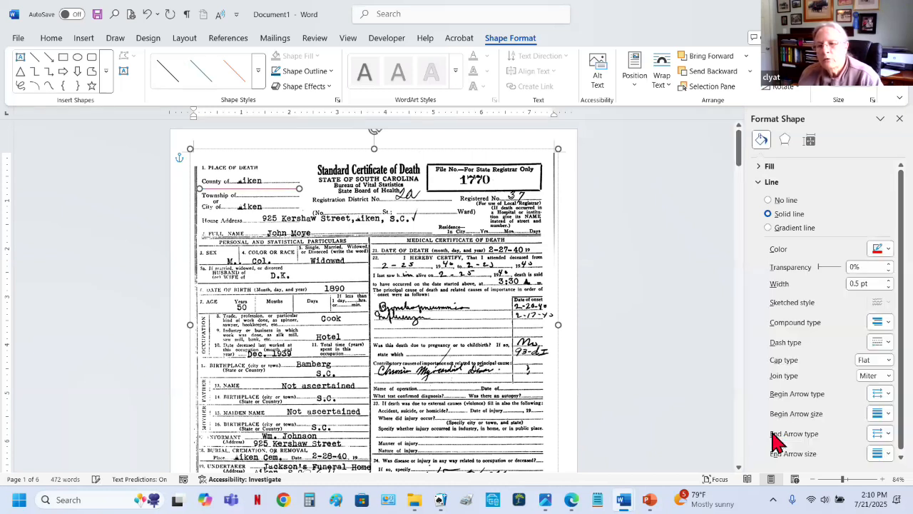
{"action": "left_click", "coordinate": [890, 281]}
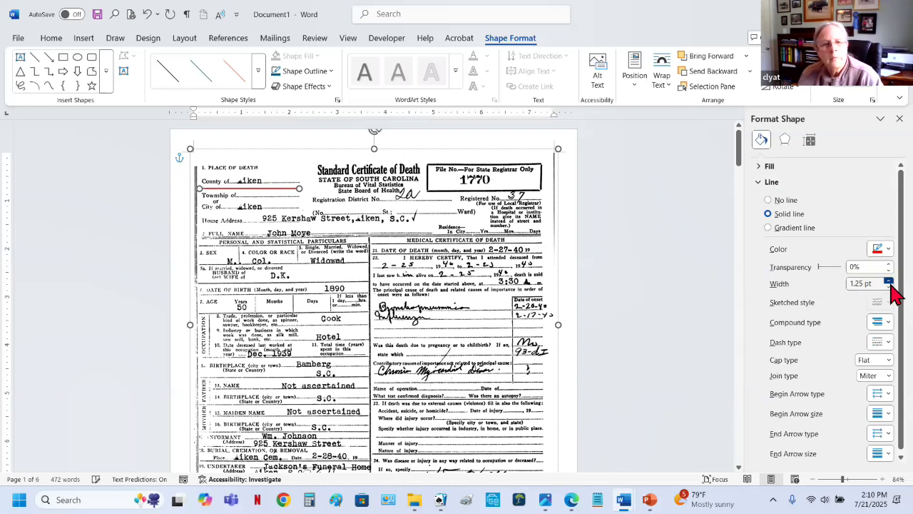
{"action": "left_click", "coordinate": [889, 281]}
{"action": "left_click", "coordinate": [889, 281]}
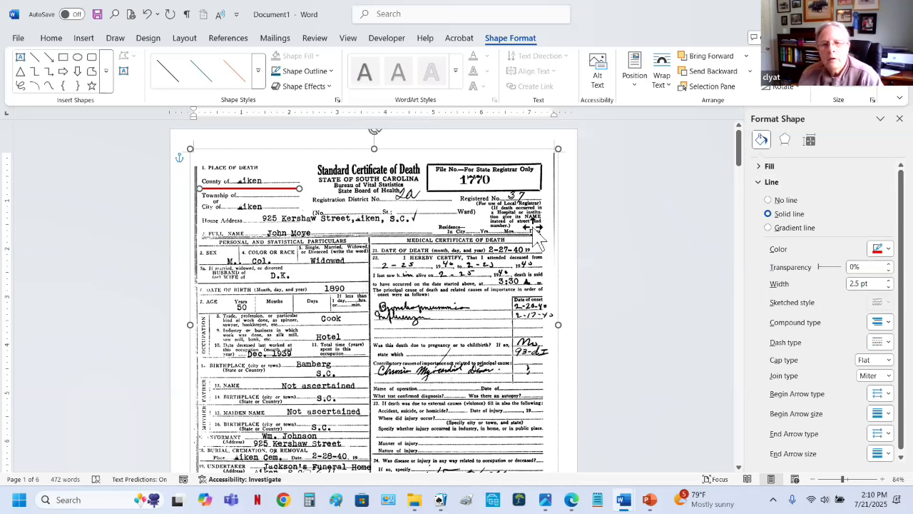
{"action": "left_click", "coordinate": [611, 221]}
- Reposition the grouped certificate picture and red line together on the page
{"action": "left_click", "coordinate": [353, 241]}
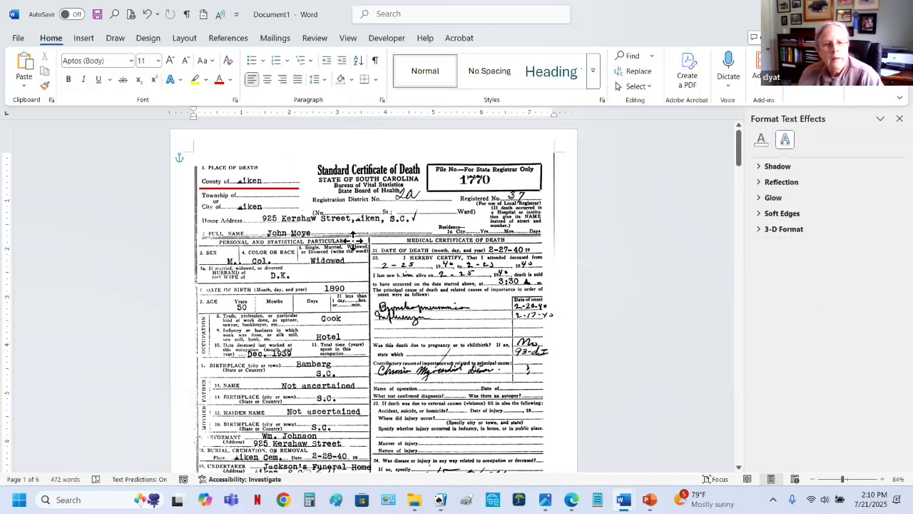
{"action": "left_click_drag", "start_coordinate": [354, 241], "coordinate": [356, 312]}
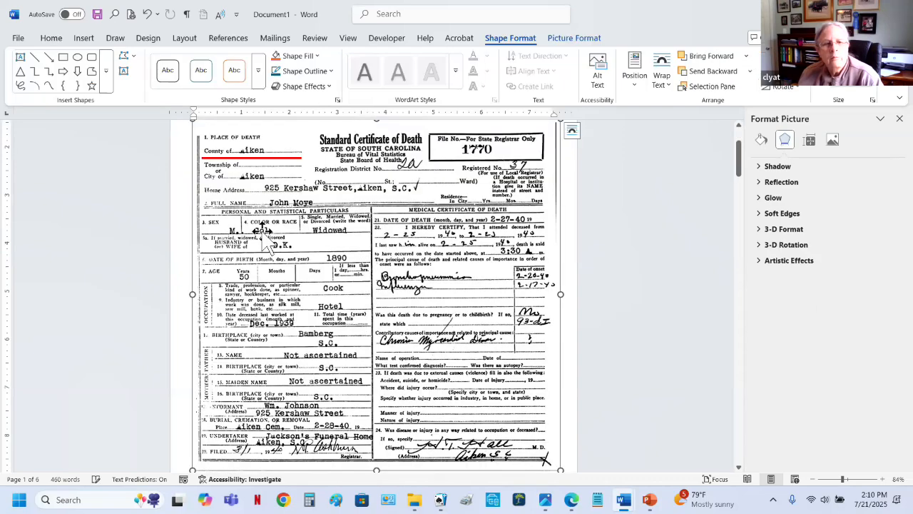
{"action": "left_click_drag", "start_coordinate": [309, 263], "coordinate": [311, 284]}
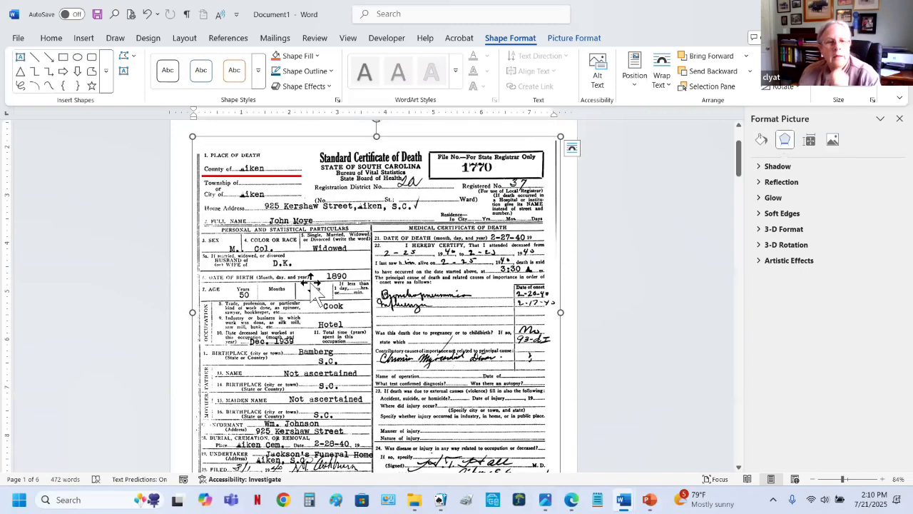
{"action": "mouse_move", "coordinate": [293, 255]}
{"action": "left_mouse_down"}
{"action": "mouse_move", "coordinate": [292, 264]}
{"action": "mouse_move", "coordinate": [352, 261]}
{"action": "mouse_move", "coordinate": [289, 246]}
{"action": "left_mouse_up"}
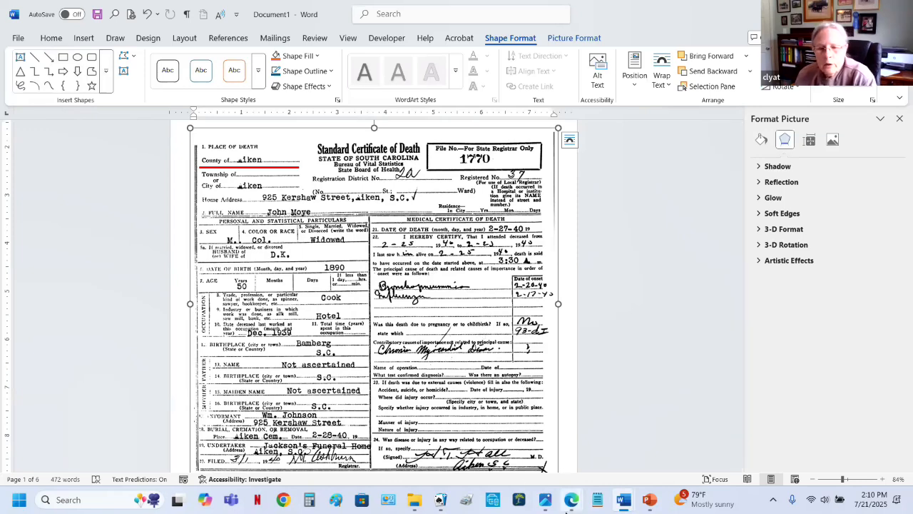
- Switch to Edge and display image 137 of FamilySearch's United States Bounty Records 1800–1900 in full screen
{"action": "mouse_move", "coordinate": [566, 510]}
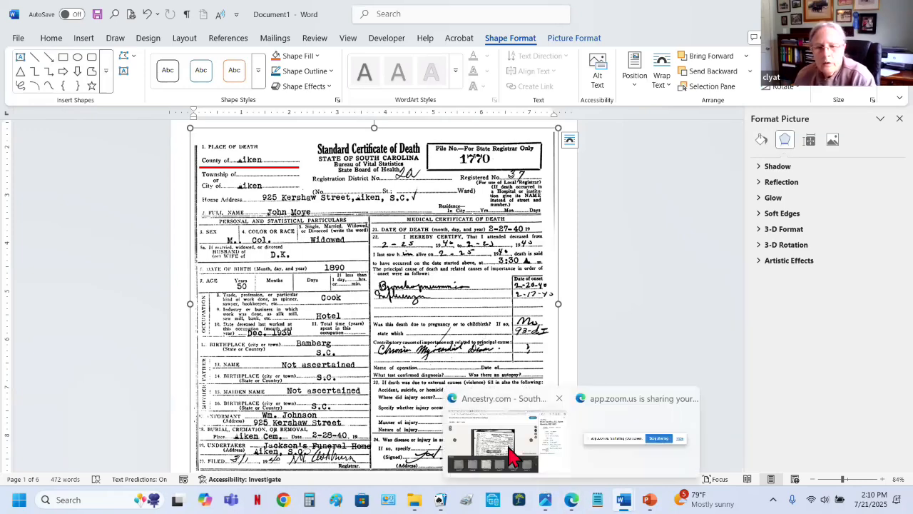
{"action": "left_click", "coordinate": [508, 449]}
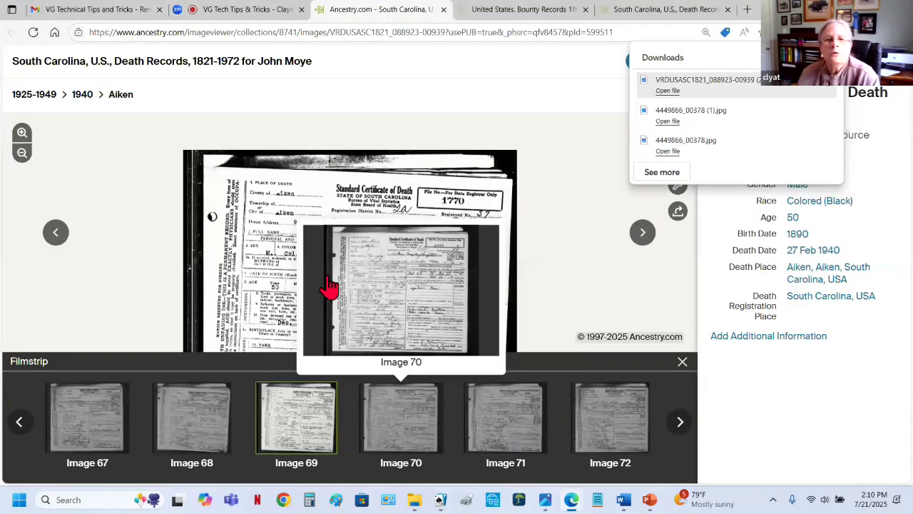
{"action": "left_click", "coordinate": [519, 12]}
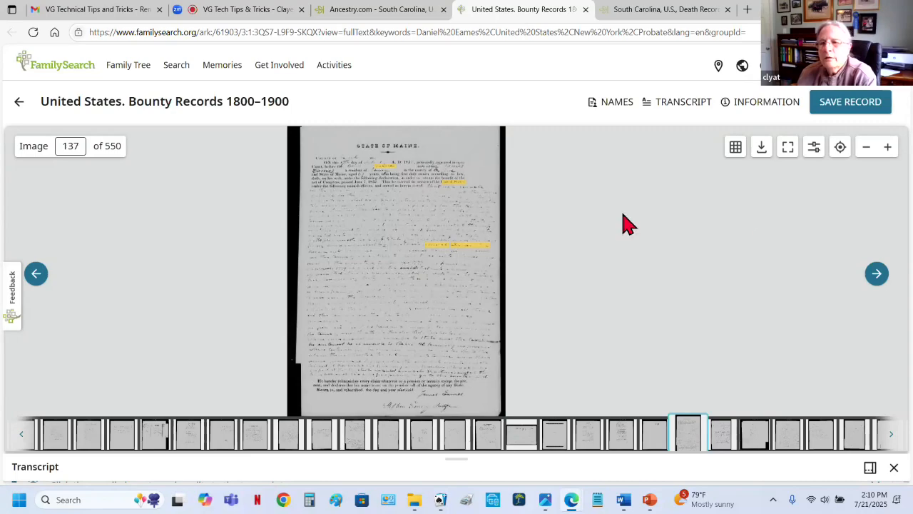
{"action": "scroll", "coordinate": [460, 305], "scroll_direction": "up", "scroll_amount": 5}
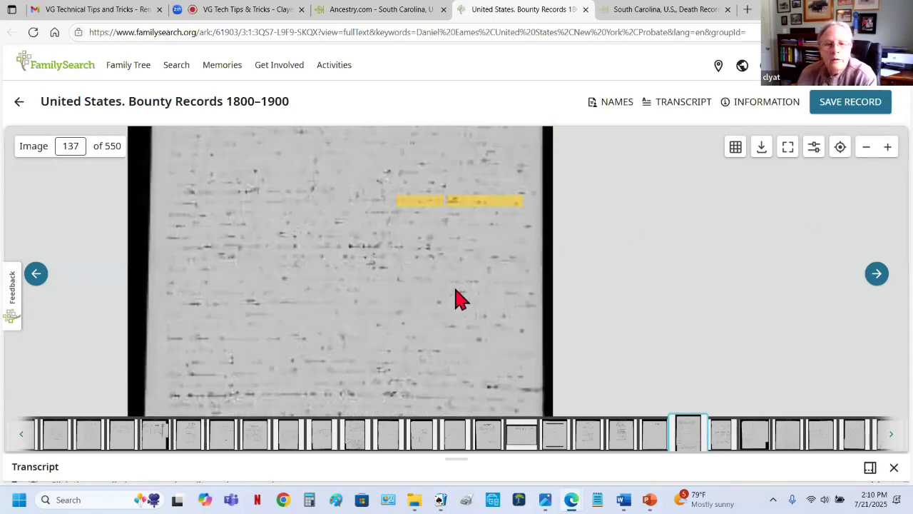
{"action": "scroll", "coordinate": [410, 286], "scroll_direction": "down", "scroll_amount": 5}
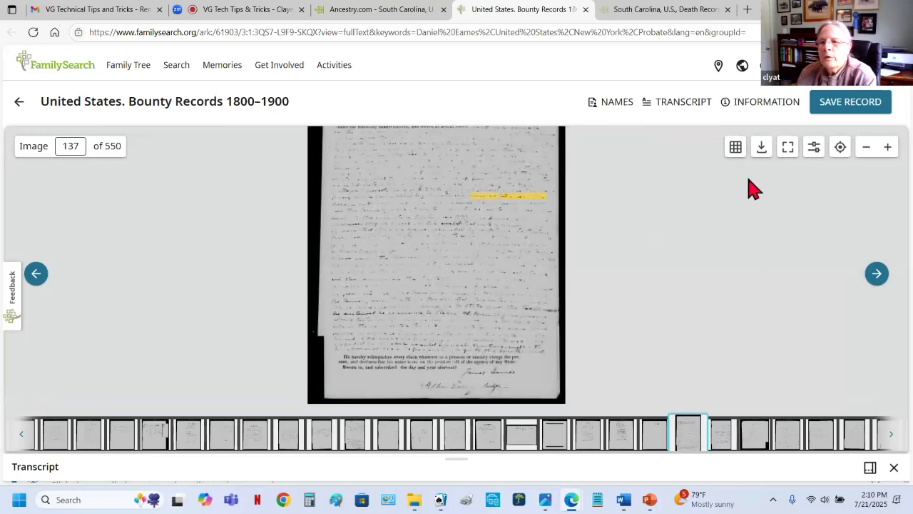
{"action": "left_click", "coordinate": [790, 151]}
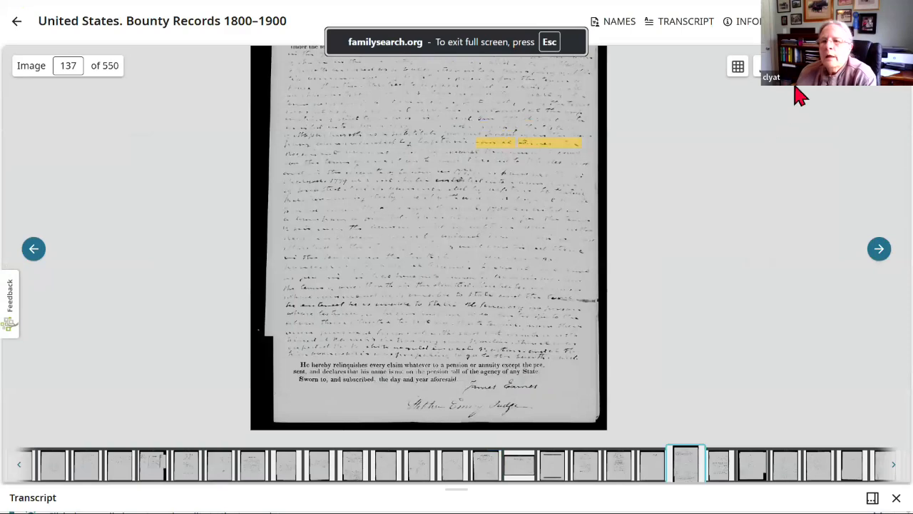
- Lower the record image's brightness slightly, raise its contrast almost to maximum, and examine the handwriting up close
{"action": "left_click", "coordinate": [818, 65]}
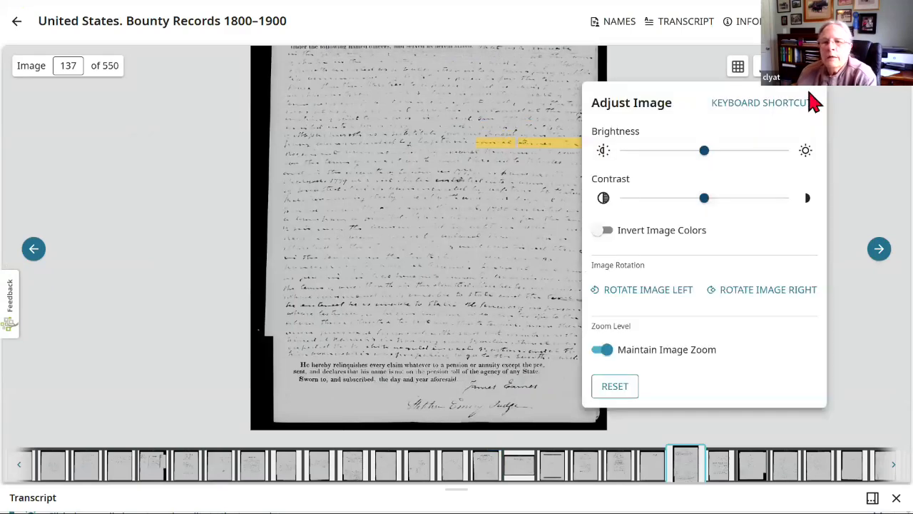
{"action": "left_click_drag", "start_coordinate": [703, 153], "coordinate": [678, 168]}
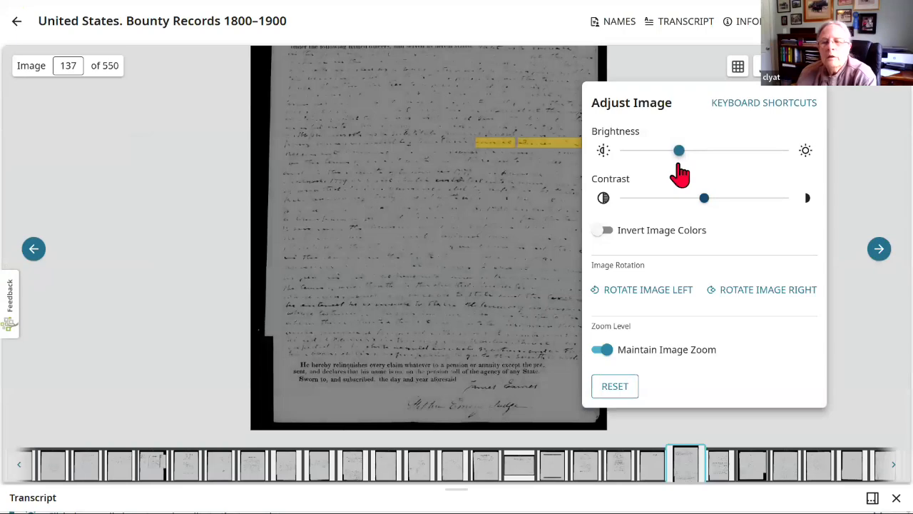
{"action": "left_click_drag", "start_coordinate": [706, 205], "coordinate": [804, 214]}
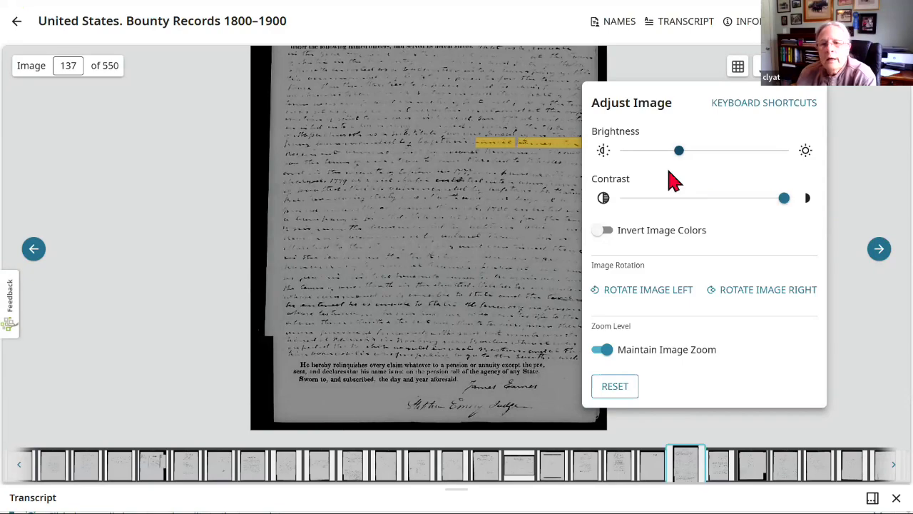
{"action": "left_click_drag", "start_coordinate": [683, 160], "coordinate": [690, 163]}
{"action": "scroll", "coordinate": [429, 241], "scroll_direction": "up", "scroll_amount": 5}
{"action": "left_click_drag", "start_coordinate": [338, 167], "coordinate": [361, 244]}
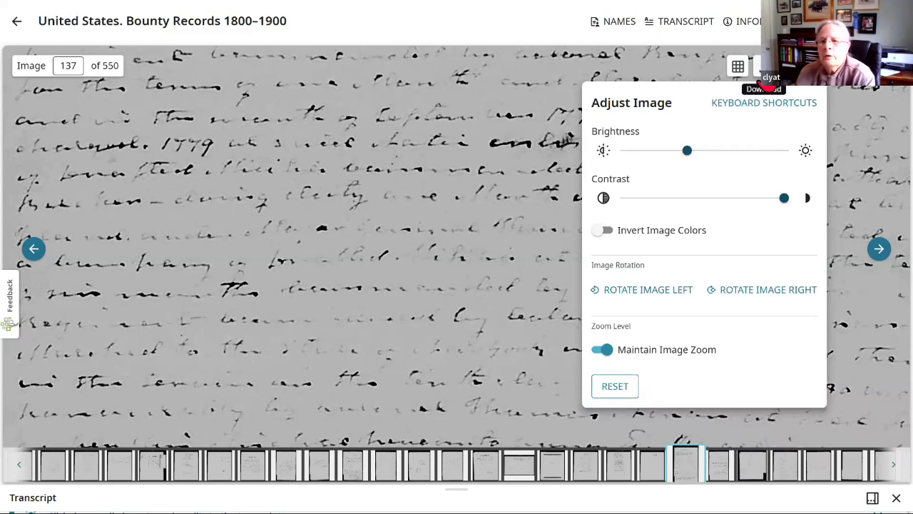
- Download the bounty record image as JPG only and open the downloaded file image (17).jpg in Photos
{"action": "left_click", "coordinate": [762, 77]}
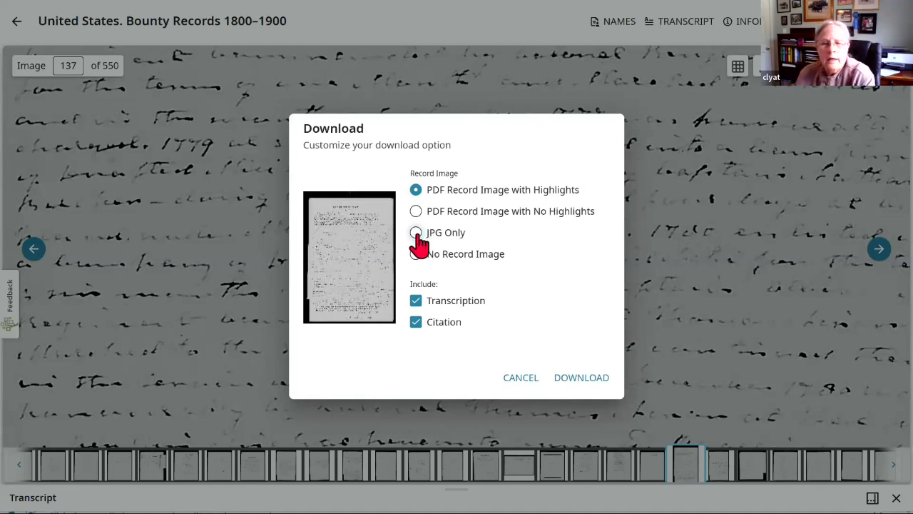
{"action": "left_click", "coordinate": [416, 233]}
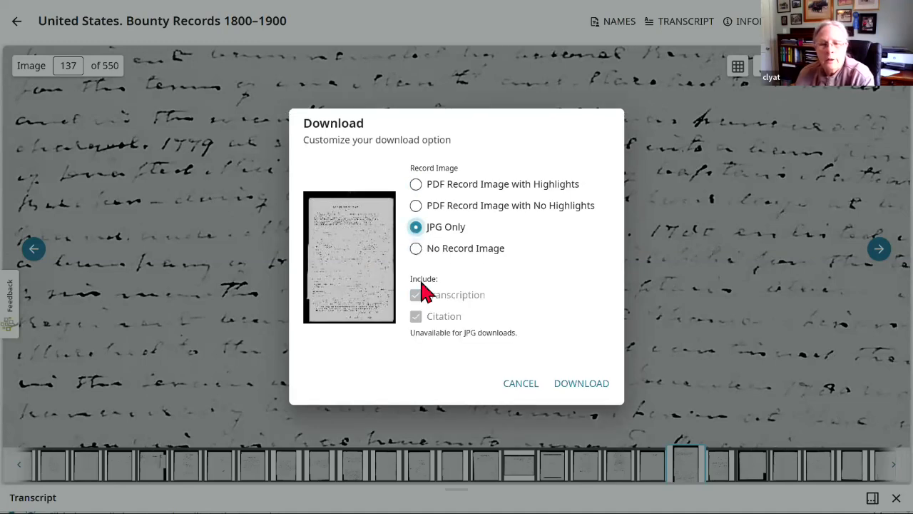
{"action": "left_click", "coordinate": [581, 386]}
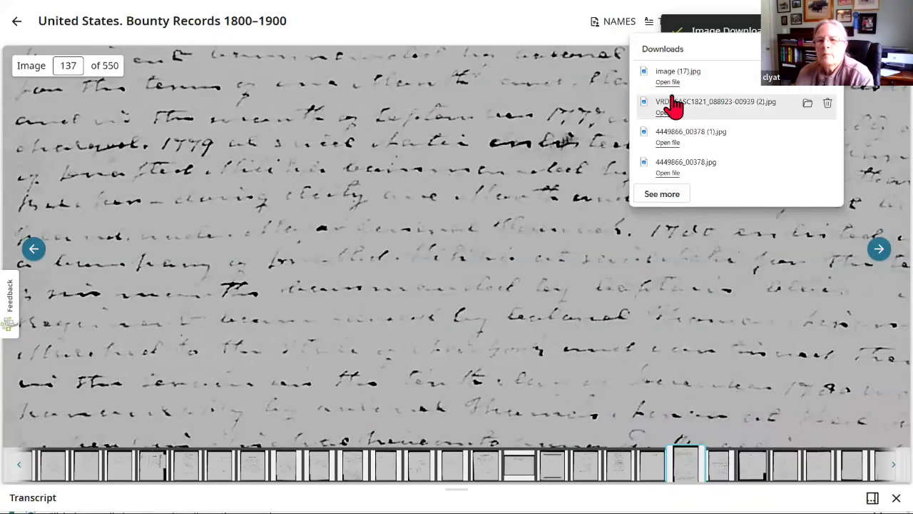
{"action": "left_click", "coordinate": [669, 83]}
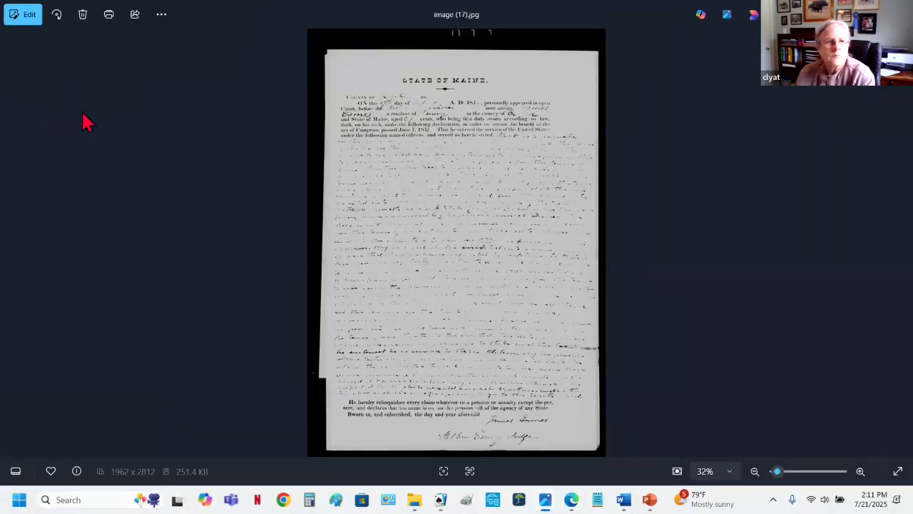
- Crop the black borders off all four sides of the bounty record to 1784 x 2578 and save the image
{"action": "left_click", "coordinate": [30, 18]}
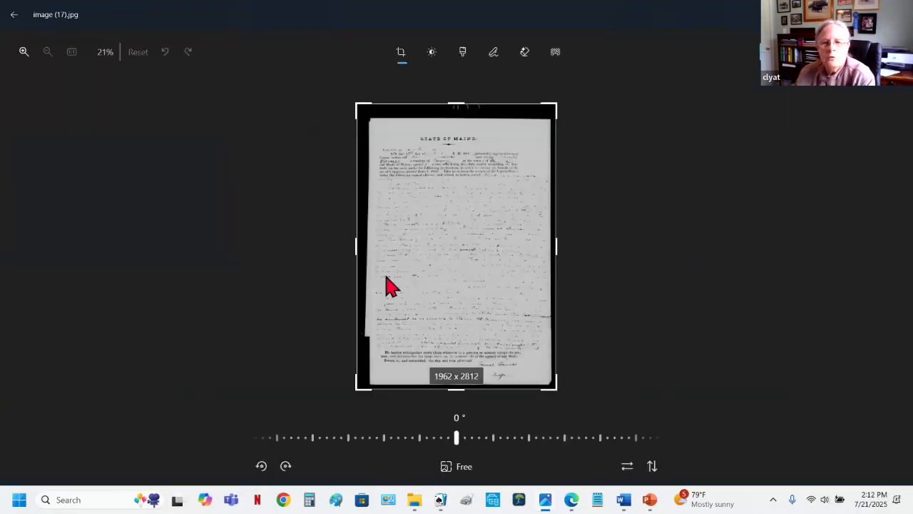
{"action": "left_click_drag", "start_coordinate": [554, 249], "coordinate": [547, 250]}
{"action": "left_click_drag", "start_coordinate": [358, 247], "coordinate": [372, 245]}
{"action": "left_click_drag", "start_coordinate": [455, 107], "coordinate": [450, 122]}
{"action": "left_click_drag", "start_coordinate": [452, 388], "coordinate": [452, 378]}
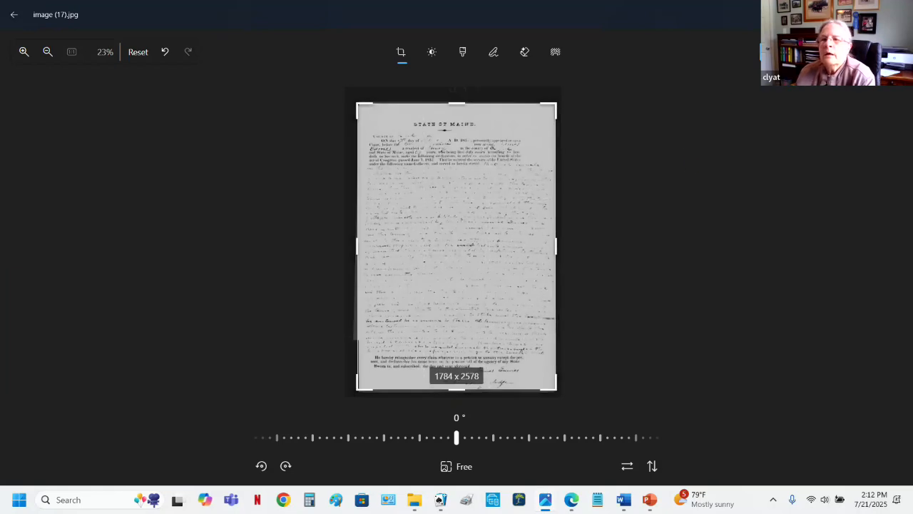
{"action": "left_click", "coordinate": [819, 94]}
{"action": "left_click", "coordinate": [781, 112]}
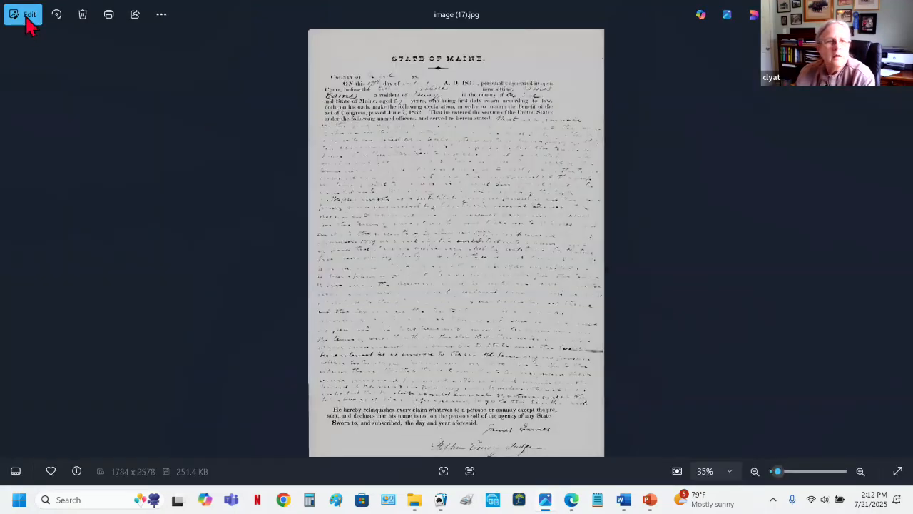
- Edit the cropped bounty record's adjustments, setting sharpness to 100 and contrast to 89
{"action": "left_click", "coordinate": [28, 21]}
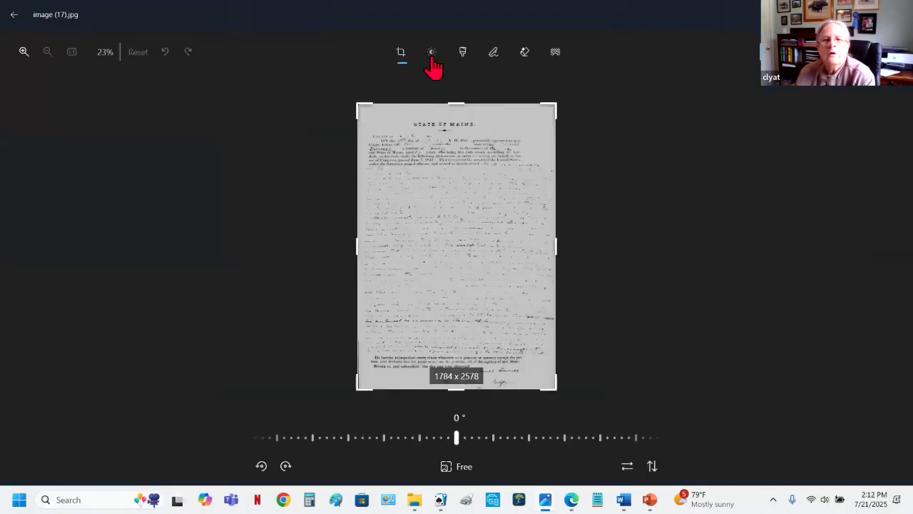
{"action": "left_click", "coordinate": [433, 59]}
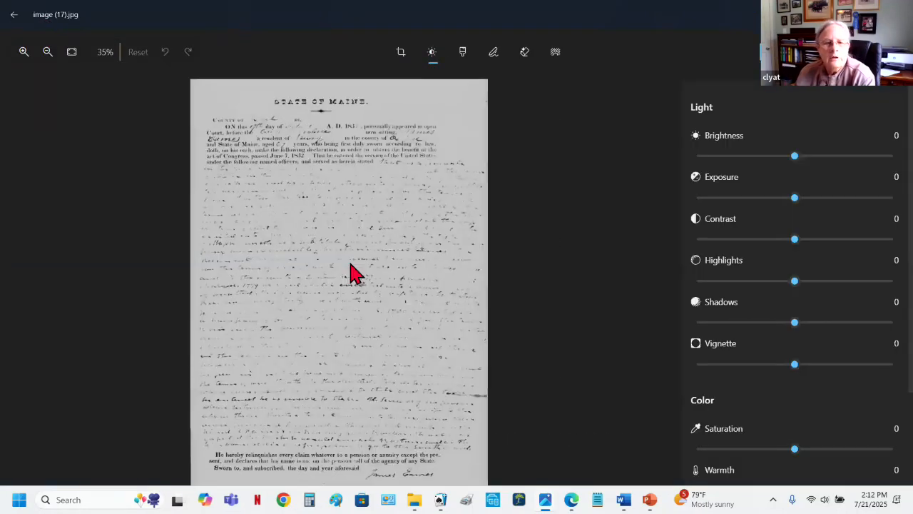
{"action": "scroll", "coordinate": [350, 265], "scroll_direction": "up", "scroll_amount": 6}
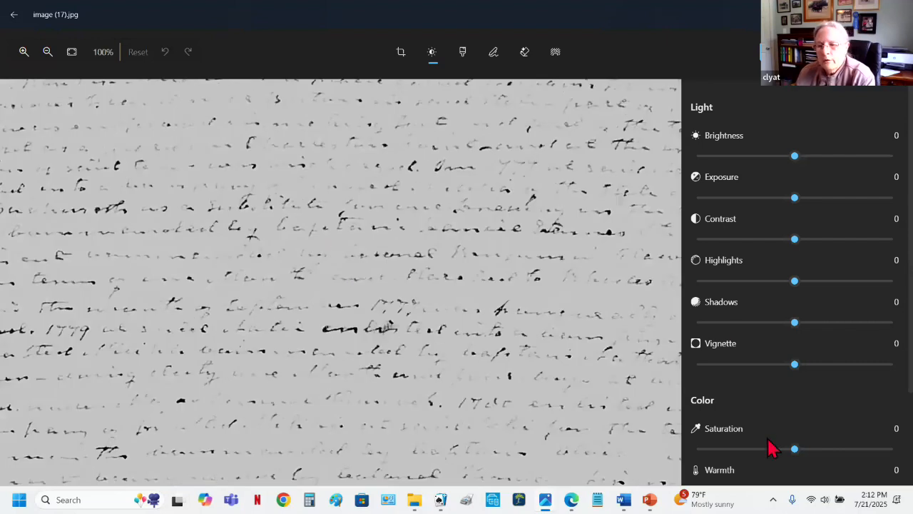
{"action": "scroll", "coordinate": [787, 458], "scroll_direction": "down", "scroll_amount": 3}
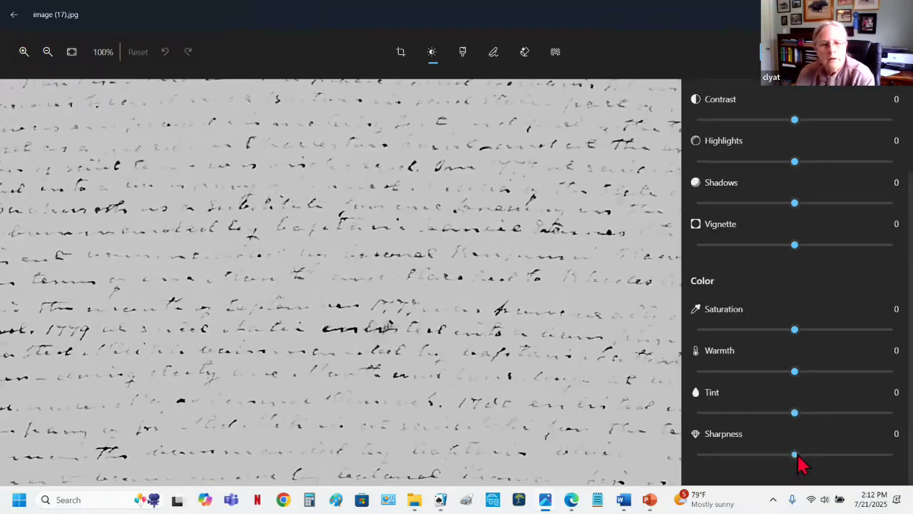
{"action": "left_click_drag", "start_coordinate": [887, 453], "coordinate": [893, 454]}
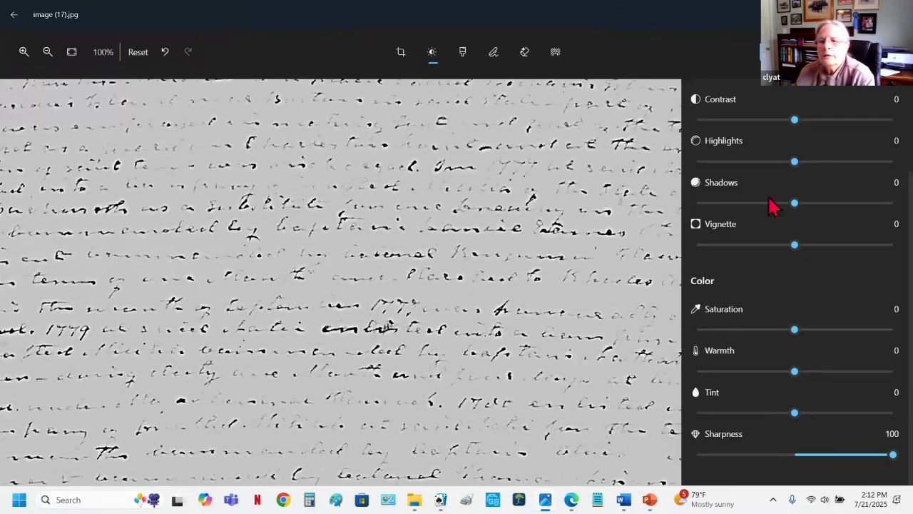
{"action": "scroll", "coordinate": [792, 185], "scroll_direction": "up", "scroll_amount": 3}
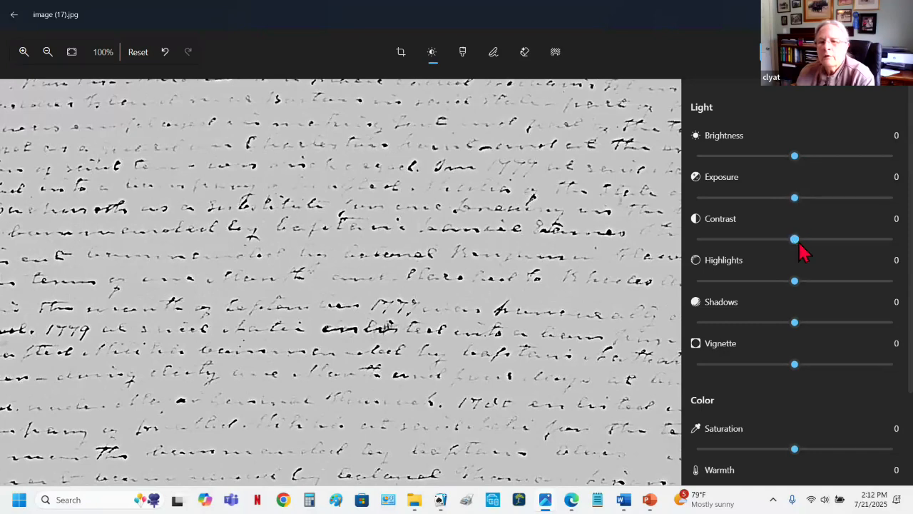
{"action": "left_click_drag", "start_coordinate": [799, 246], "coordinate": [889, 264]}
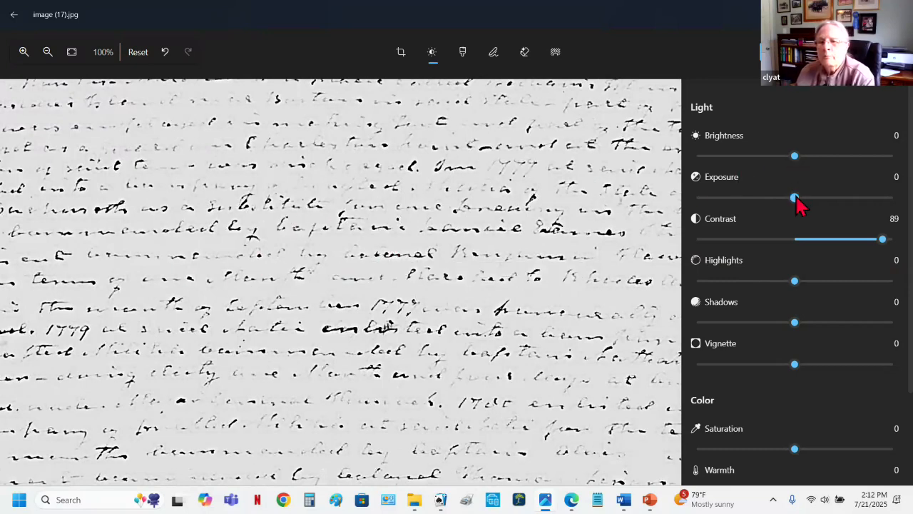
- Lower the bounty record's exposure to -14 and save the adjusted image
{"action": "left_click", "coordinate": [780, 202]}
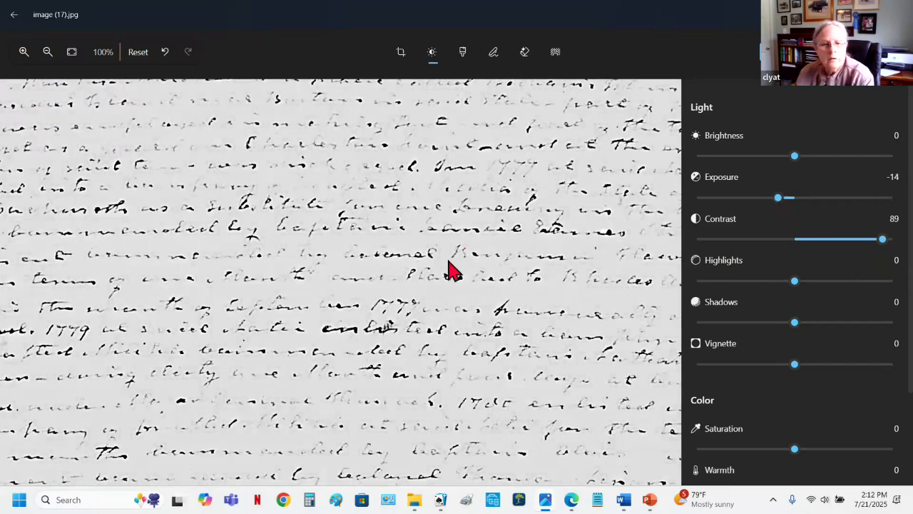
{"action": "scroll", "coordinate": [780, 345], "scroll_direction": "down", "scroll_amount": 2}
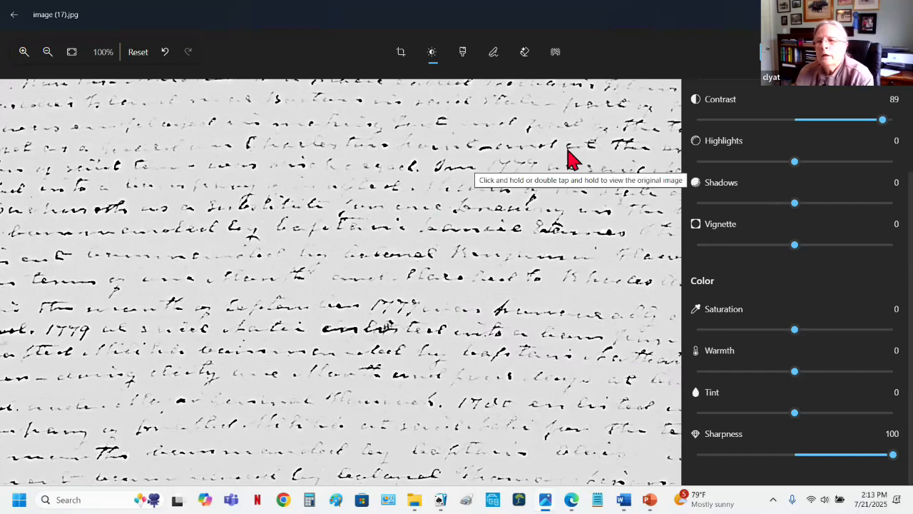
{"action": "left_click", "coordinate": [790, 52]}
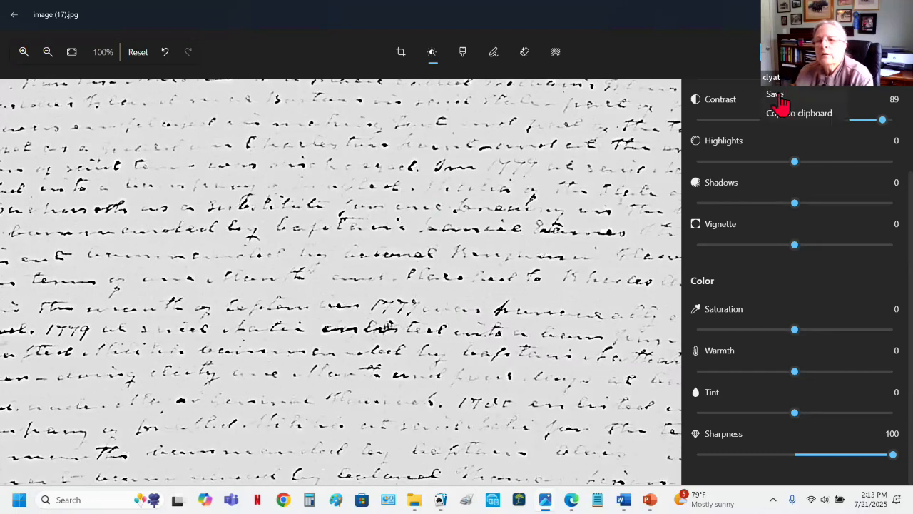
{"action": "left_click", "coordinate": [779, 98]}
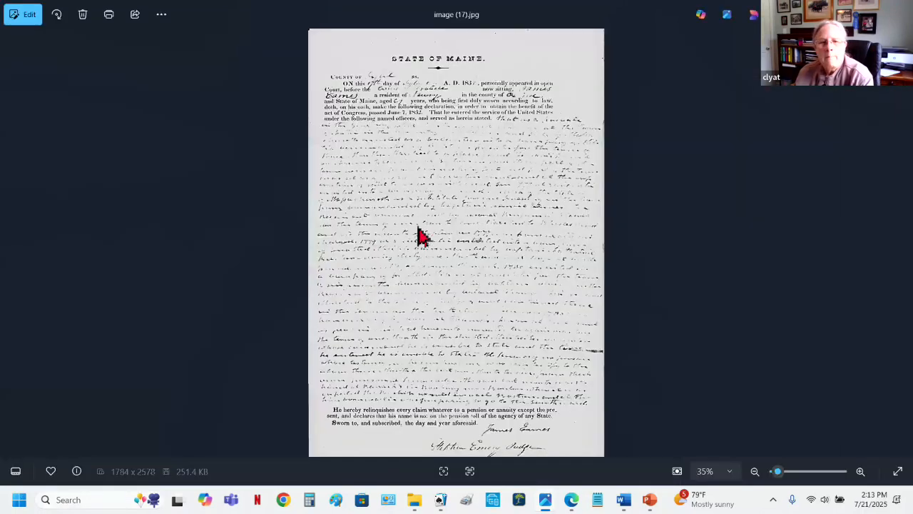
- Copy the saved bounty record and paste it into Document1 in Word, on the blank page after the death certificate
{"action": "right_click", "coordinate": [440, 210]}
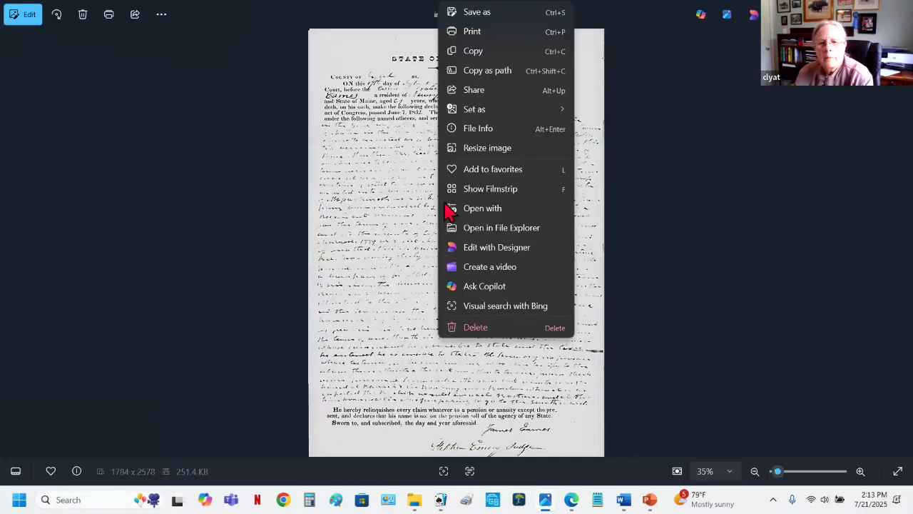
{"action": "left_click", "coordinate": [473, 53]}
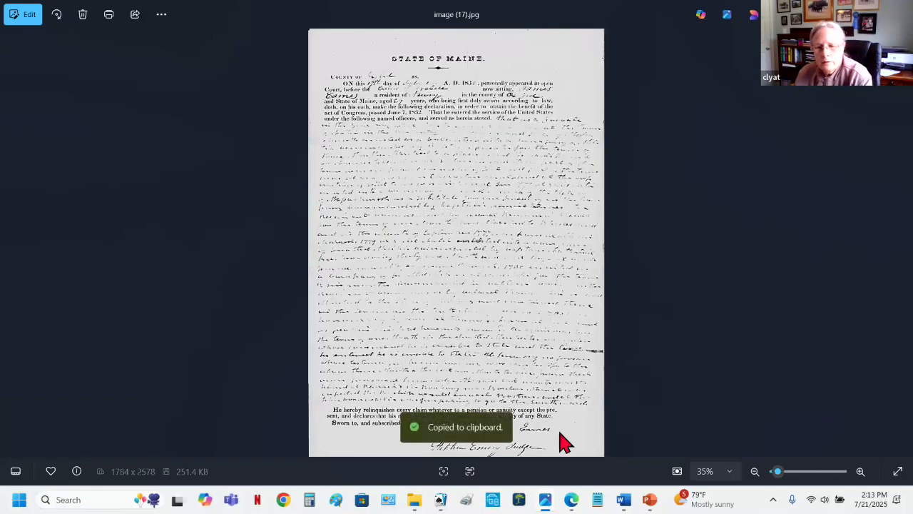
{"action": "mouse_move", "coordinate": [630, 505]}
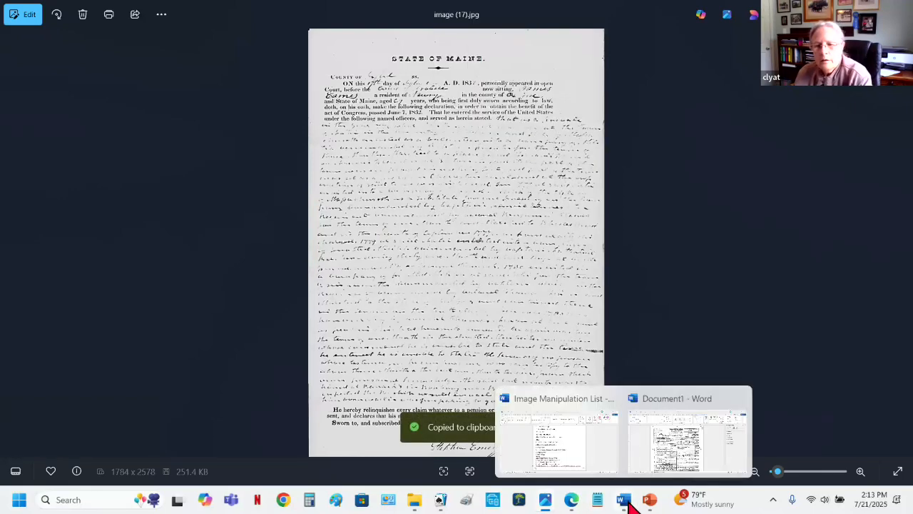
{"action": "left_click", "coordinate": [657, 452]}
{"action": "scroll", "coordinate": [426, 368], "scroll_direction": "down", "scroll_amount": 5}
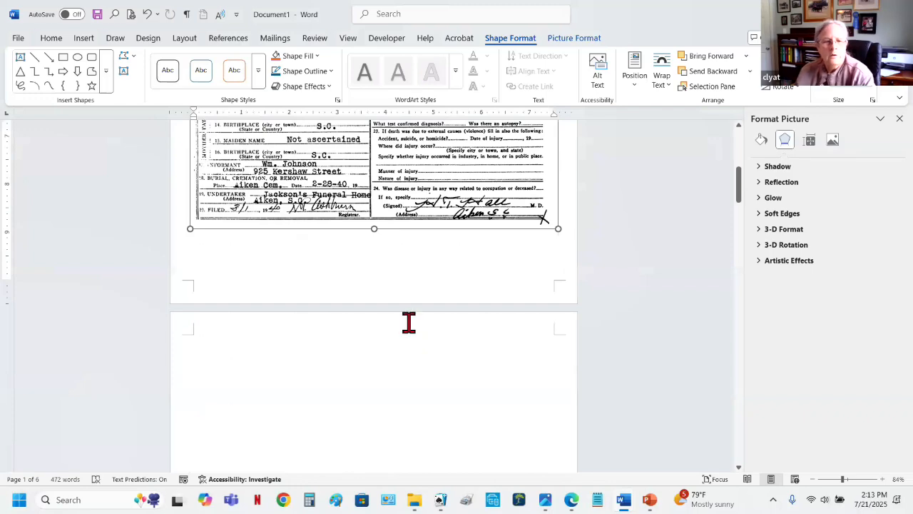
{"action": "left_click", "coordinate": [203, 256]}
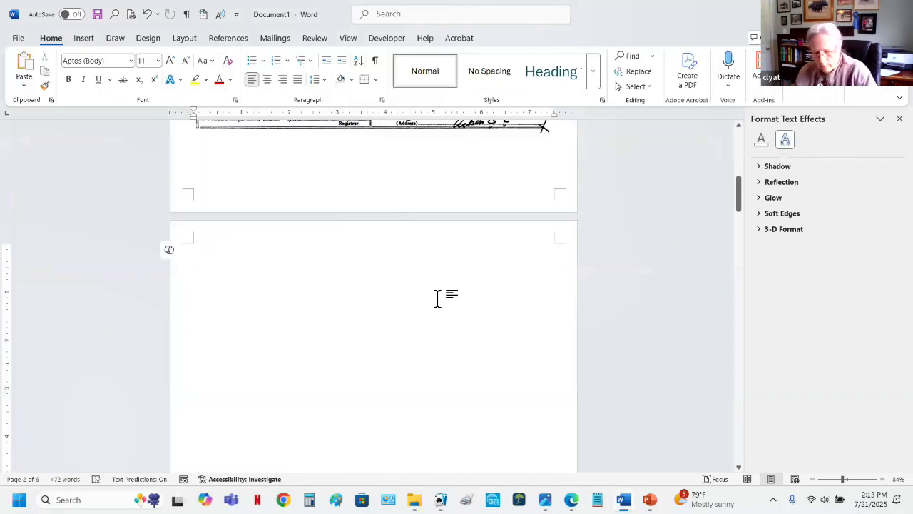
{"action": "key", "text": "ctrl+v"}
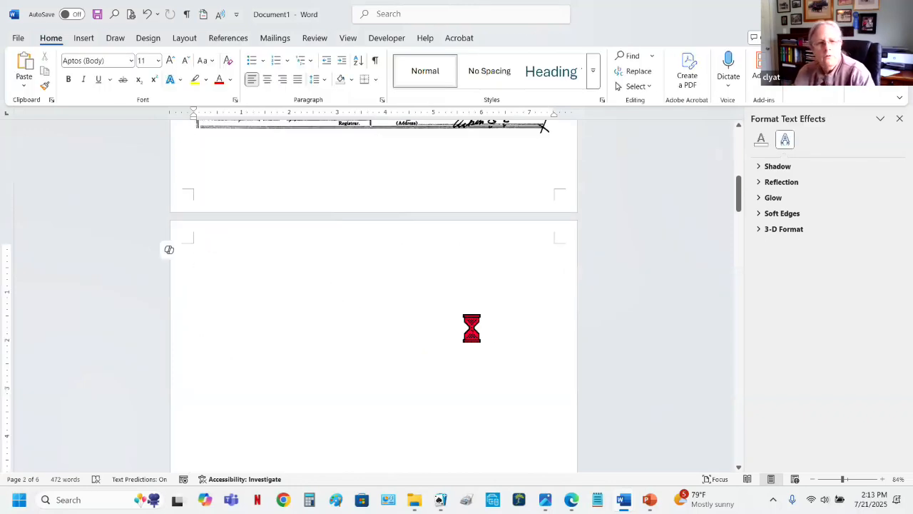
- Set the pasted bounty record's text wrapping to Square
{"action": "left_click", "coordinate": [361, 211]}
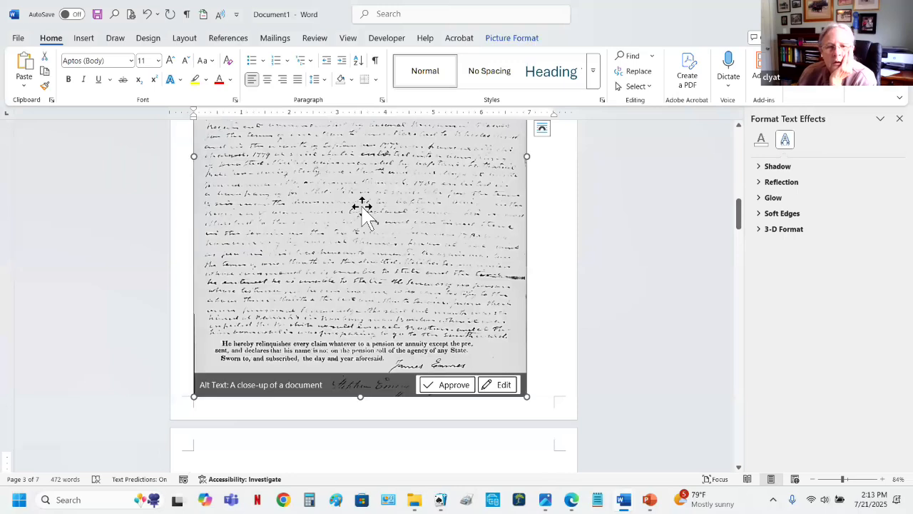
{"action": "left_click", "coordinate": [542, 132]}
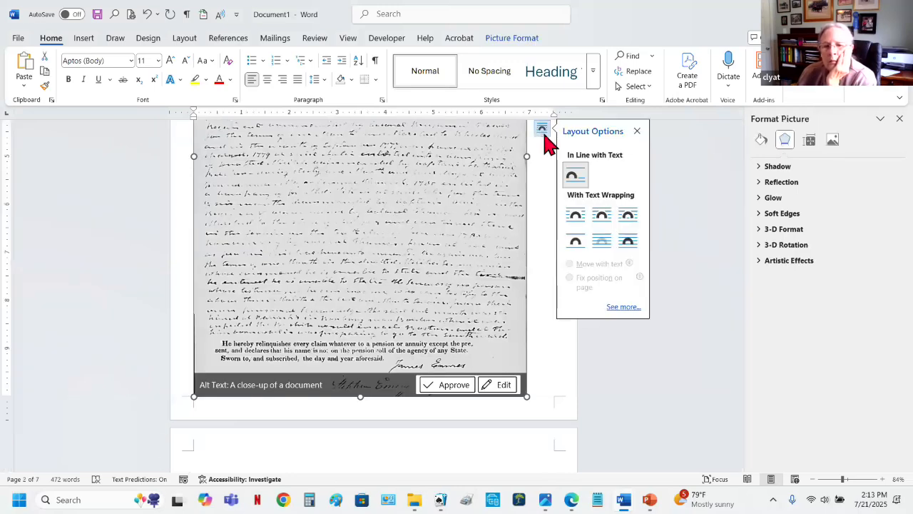
{"action": "left_click", "coordinate": [578, 216]}
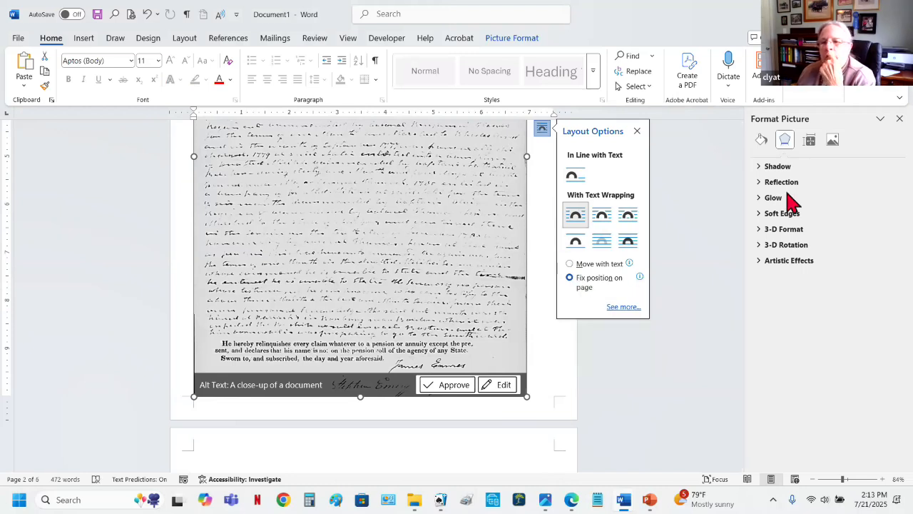
- Apply the 50% sharpness preset to the pasted bounty record and inspect the handwriting up close
{"action": "left_click", "coordinate": [835, 142]}
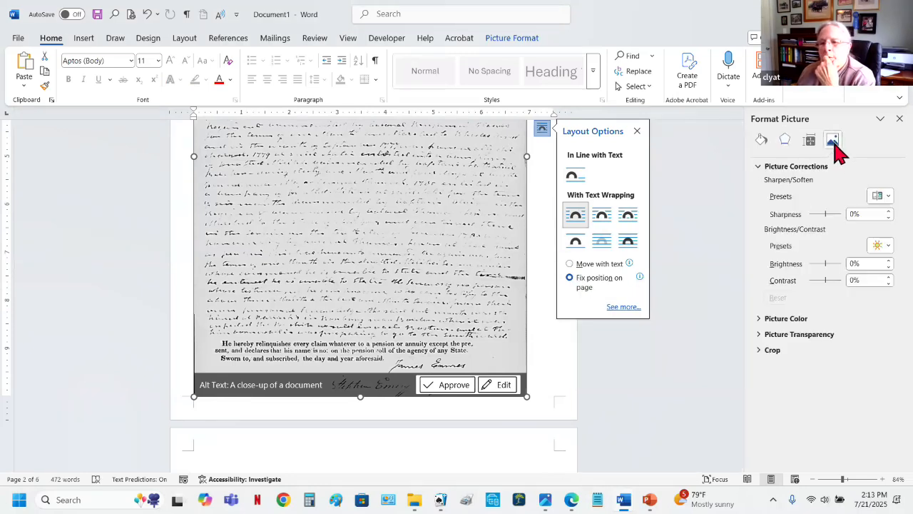
{"action": "left_click", "coordinate": [884, 199]}
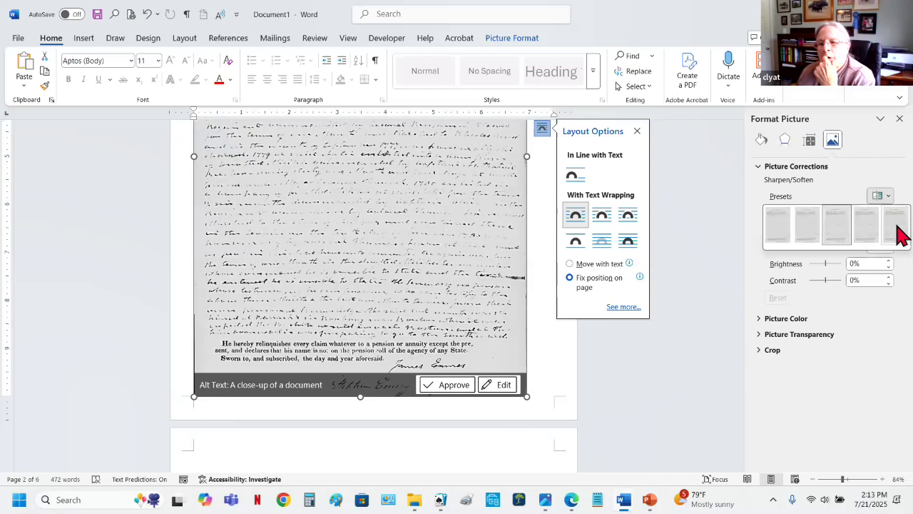
{"action": "left_click", "coordinate": [897, 226]}
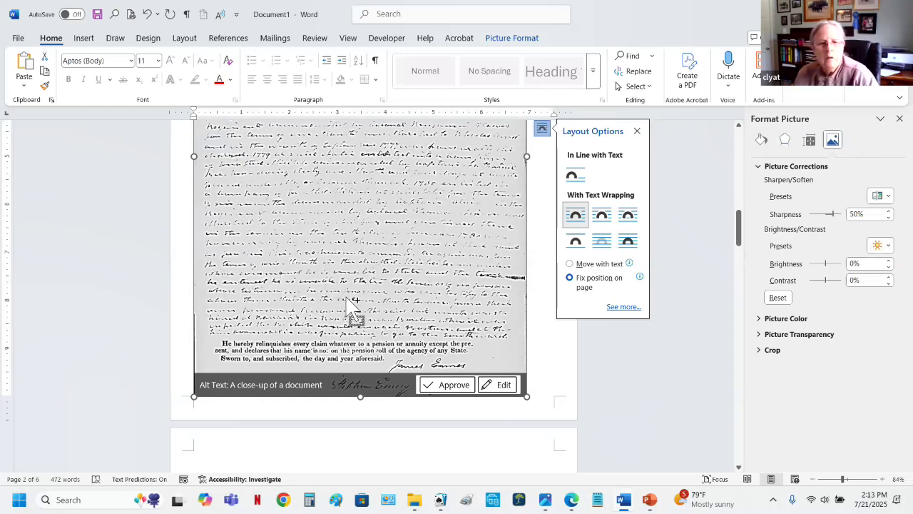
{"action": "scroll", "coordinate": [350, 304], "scroll_direction": "up", "scroll_amount": 5, "text": "ctrl"}
{"action": "scroll", "coordinate": [347, 205], "scroll_direction": "up", "scroll_amount": 2}
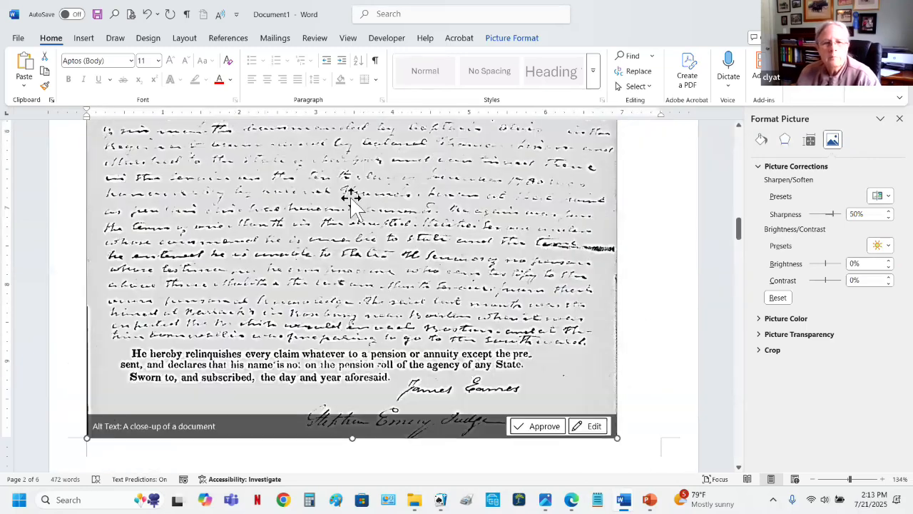
{"action": "scroll", "coordinate": [351, 204], "scroll_direction": "up", "scroll_amount": 5}
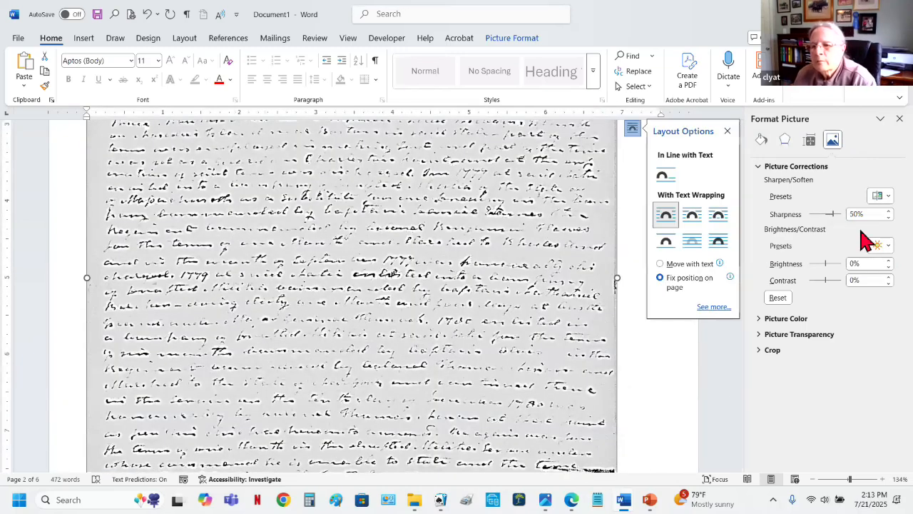
- Apply the brightness/contrast preset with 0% brightness and 20% contrast to the pasted record
{"action": "left_click", "coordinate": [889, 248]}
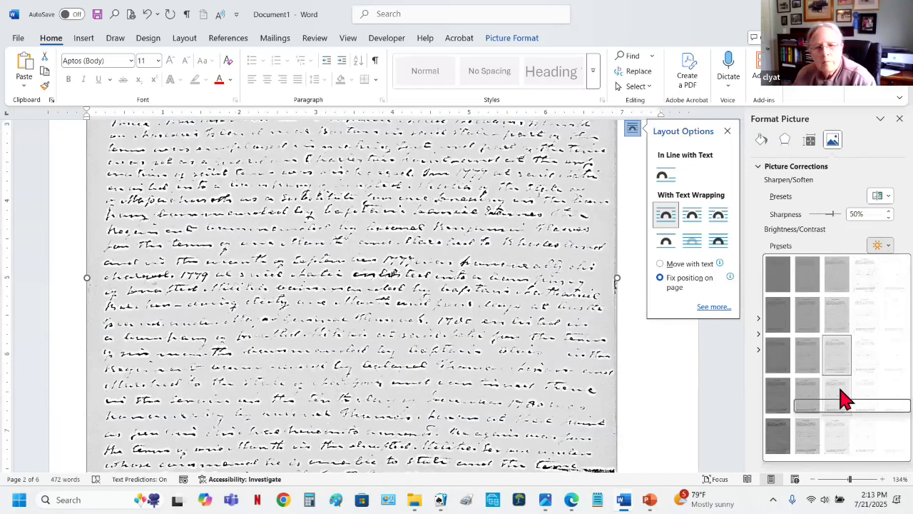
{"action": "key", "text": "Escape"}
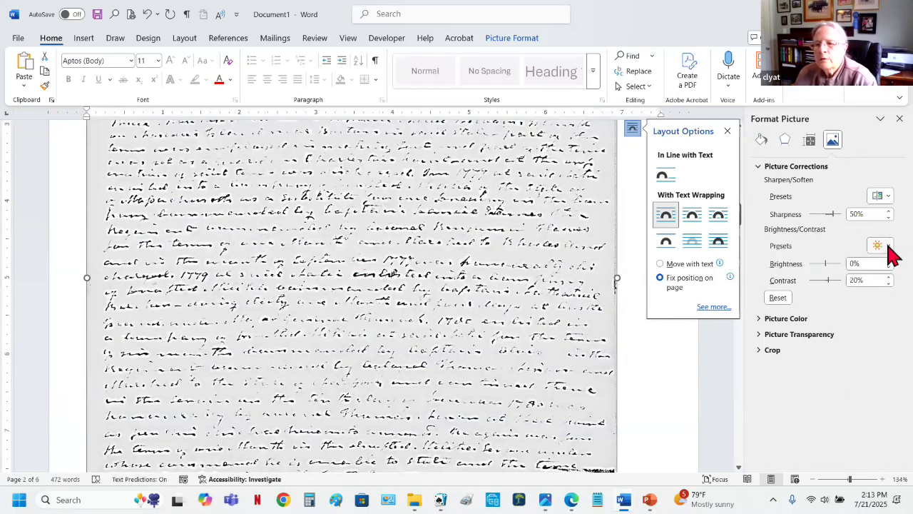
{"action": "left_click", "coordinate": [887, 247]}
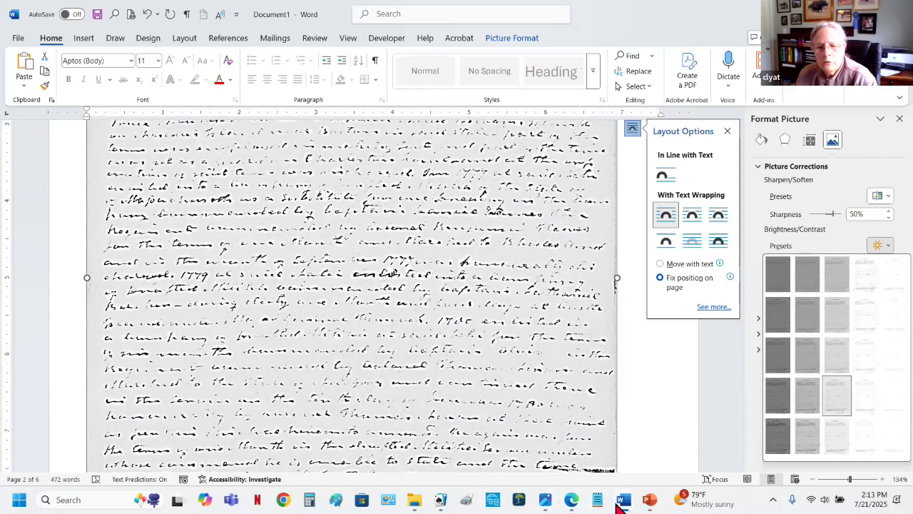
- Switch to image (17).jpg in Photos, set its sharpness to 100, and save the image
{"action": "left_click", "coordinate": [547, 502]}
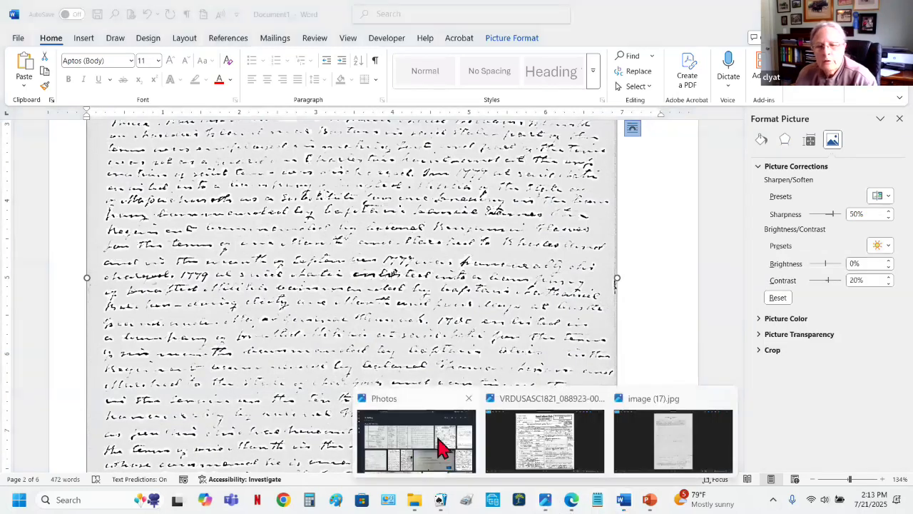
{"action": "left_click", "coordinate": [674, 448]}
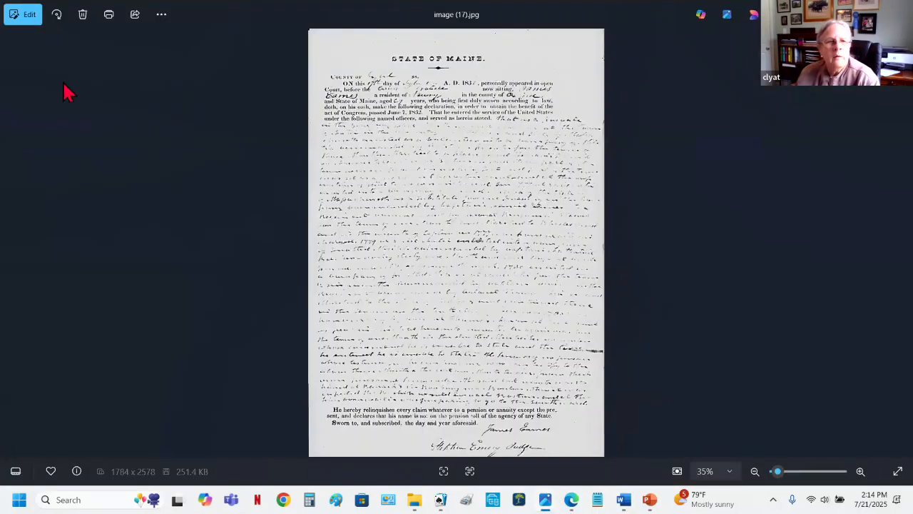
{"action": "left_click", "coordinate": [28, 15]}
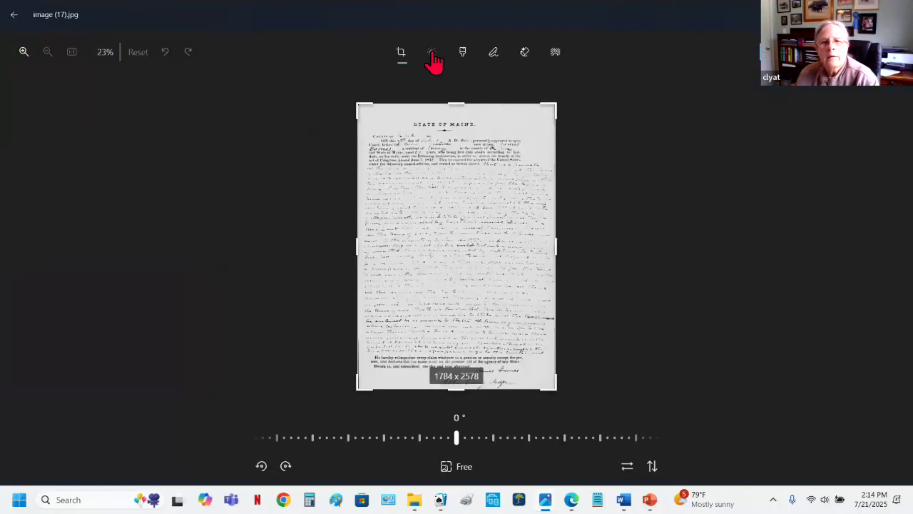
{"action": "left_click", "coordinate": [432, 54]}
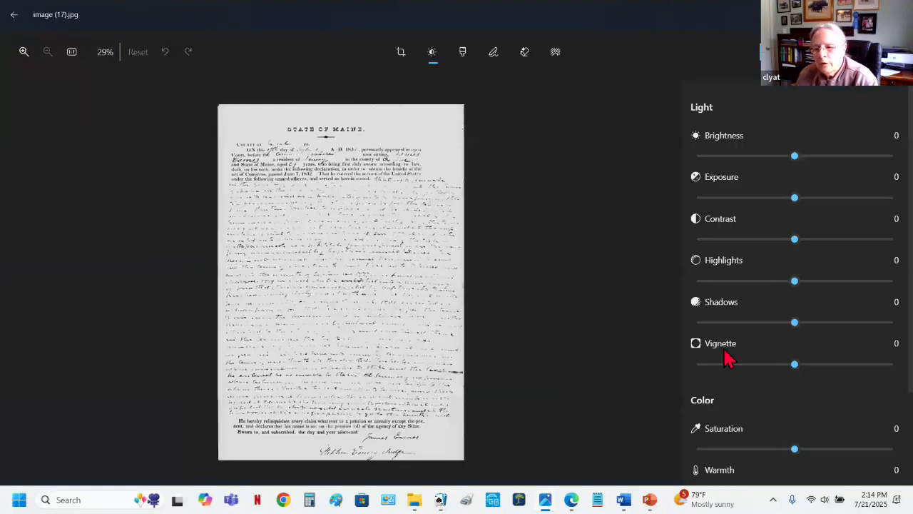
{"action": "scroll", "coordinate": [781, 423], "scroll_direction": "down", "scroll_amount": 3}
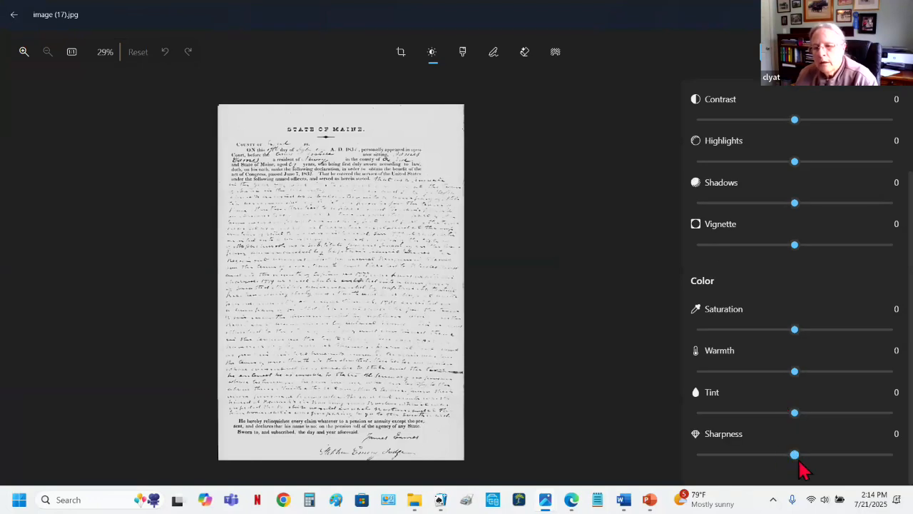
{"action": "left_click_drag", "start_coordinate": [795, 454], "coordinate": [907, 465]}
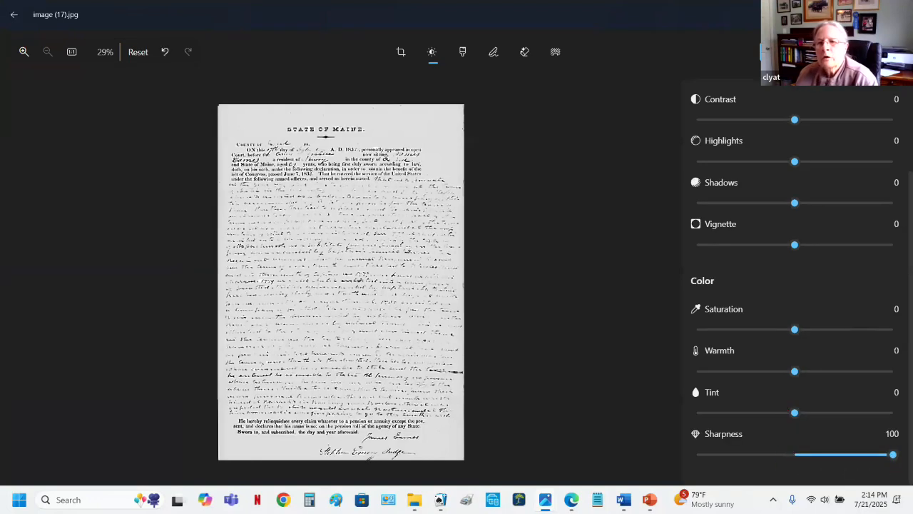
{"action": "left_click", "coordinate": [795, 52]}
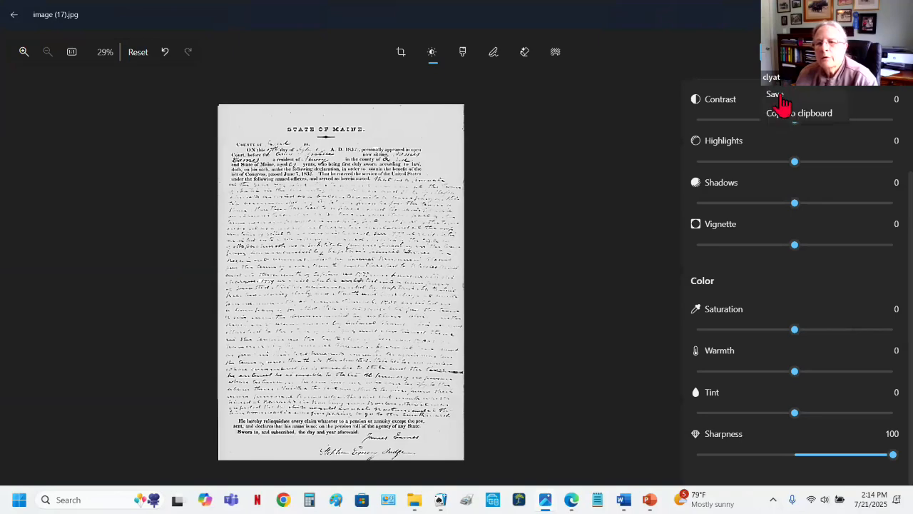
{"action": "left_click", "coordinate": [778, 96]}
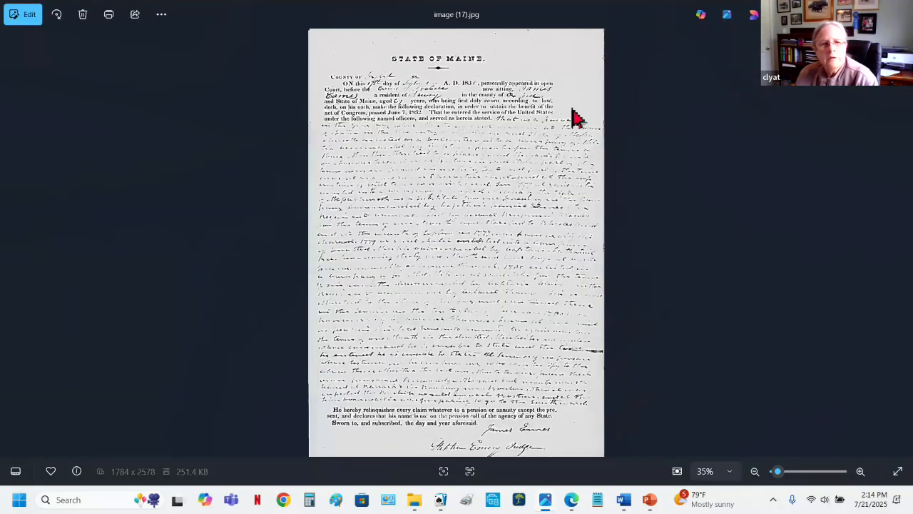
- Reopen the saved record for editing, apply another sharpness adjustment of 100, and save it again
{"action": "left_click", "coordinate": [29, 16]}
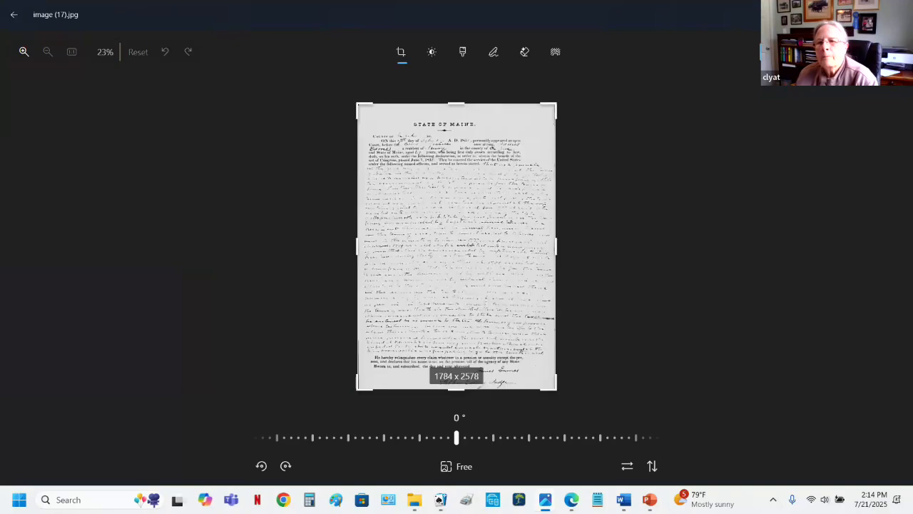
{"action": "left_click", "coordinate": [803, 53]}
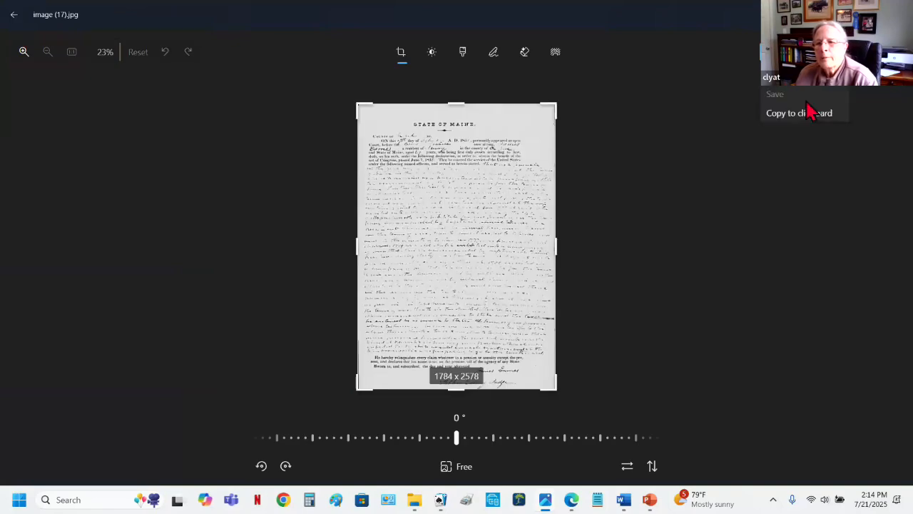
{"action": "left_click", "coordinate": [433, 52]}
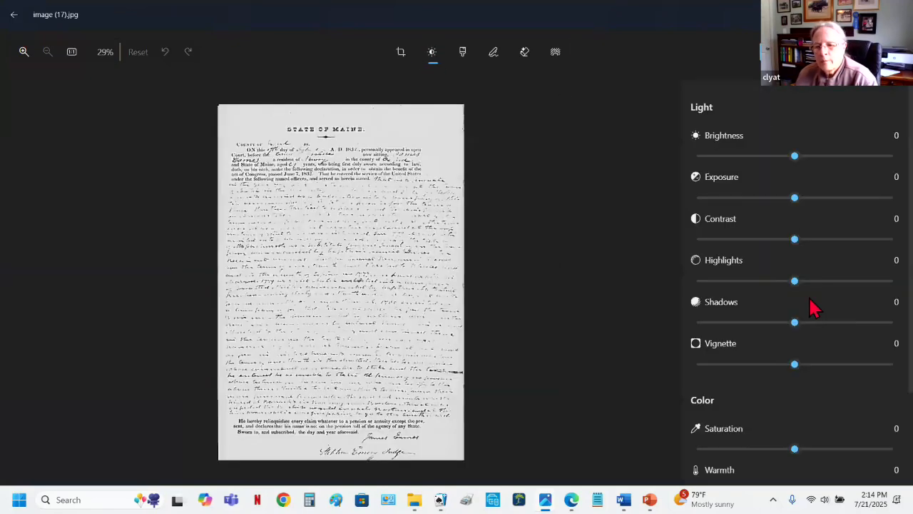
{"action": "scroll", "coordinate": [813, 307], "scroll_direction": "down", "scroll_amount": 3}
{"action": "left_click_drag", "start_coordinate": [798, 459], "coordinate": [910, 464]}
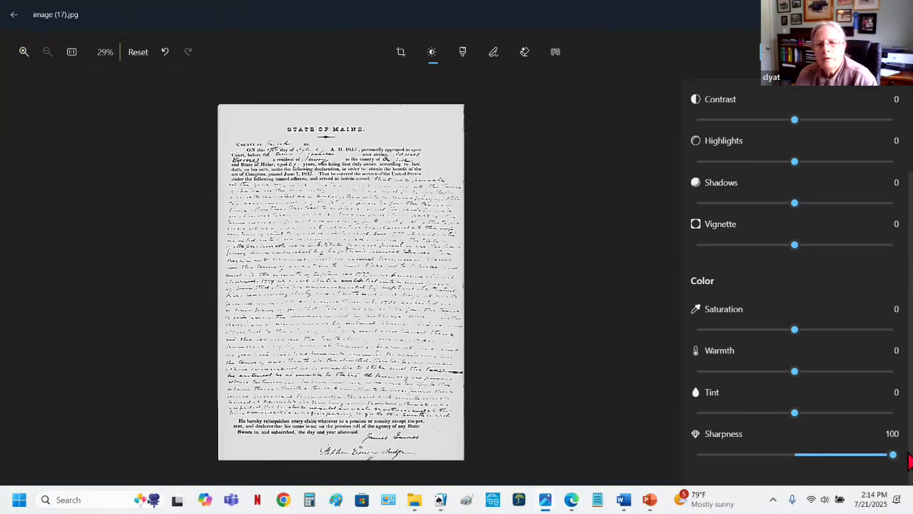
{"action": "left_click", "coordinate": [777, 54]}
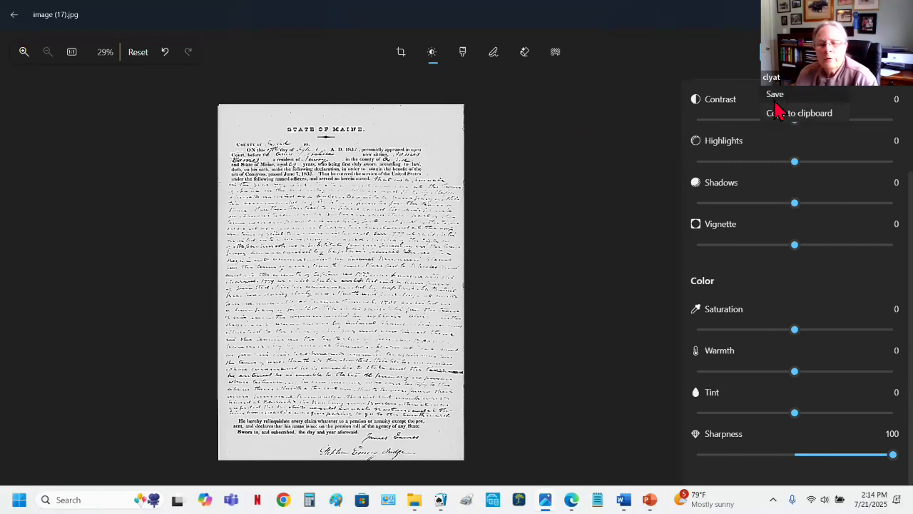
{"action": "left_click", "coordinate": [776, 102]}
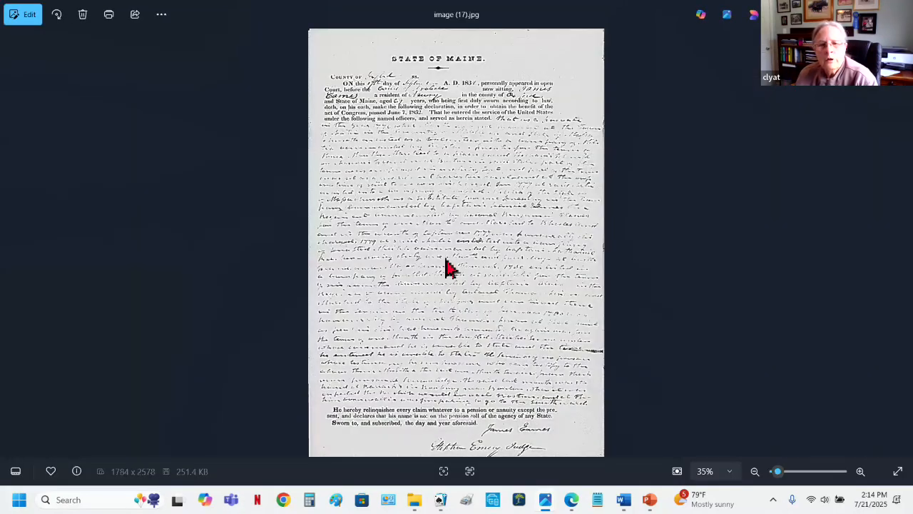
- Examine the sharpened handwriting of image (17).jpg up close, from the middle of the page to its printed heading
{"action": "scroll", "coordinate": [448, 267], "scroll_direction": "up", "scroll_amount": 8}
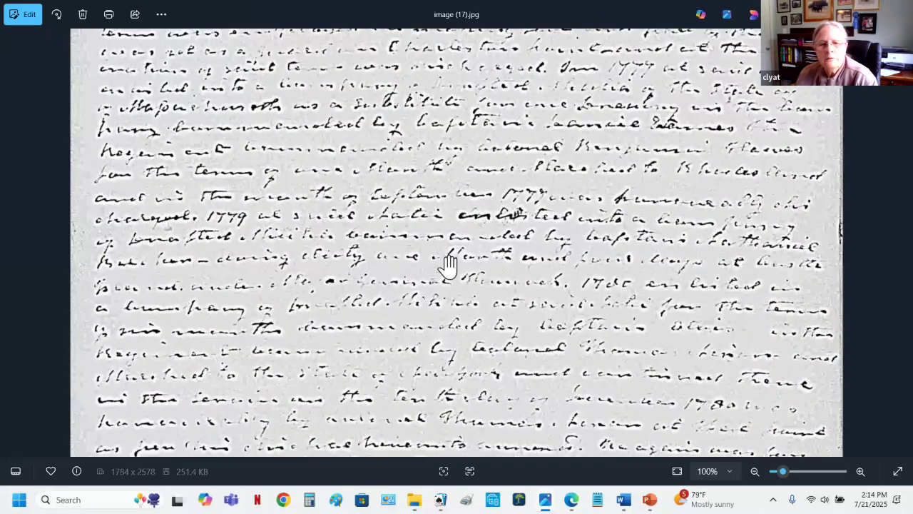
{"action": "scroll", "coordinate": [448, 268], "scroll_direction": "up", "scroll_amount": 3}
{"action": "left_click_drag", "start_coordinate": [418, 210], "coordinate": [481, 338]}
{"action": "left_click_drag", "start_coordinate": [385, 229], "coordinate": [425, 350]}
{"action": "left_click_drag", "start_coordinate": [416, 177], "coordinate": [359, 287]}
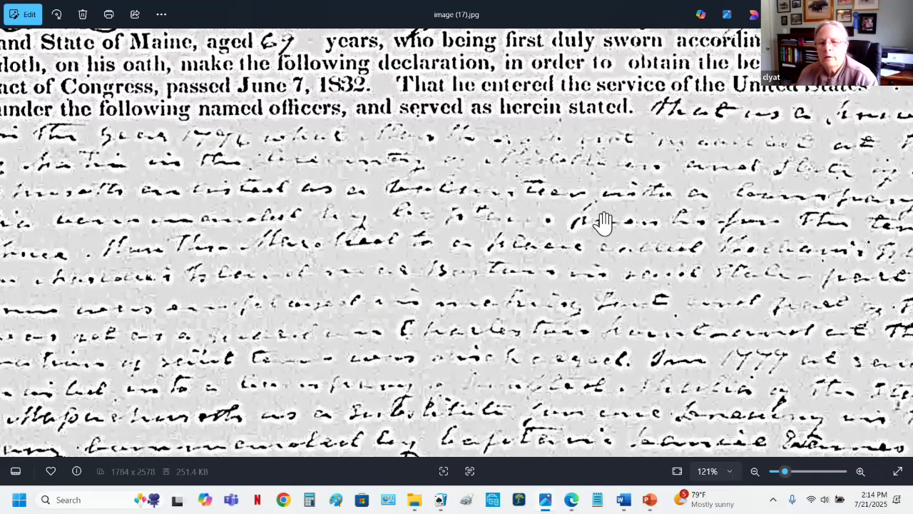
{"action": "scroll", "coordinate": [603, 221], "scroll_direction": "down", "scroll_amount": 2}
{"action": "scroll", "coordinate": [604, 221], "scroll_direction": "down", "scroll_amount": 5}
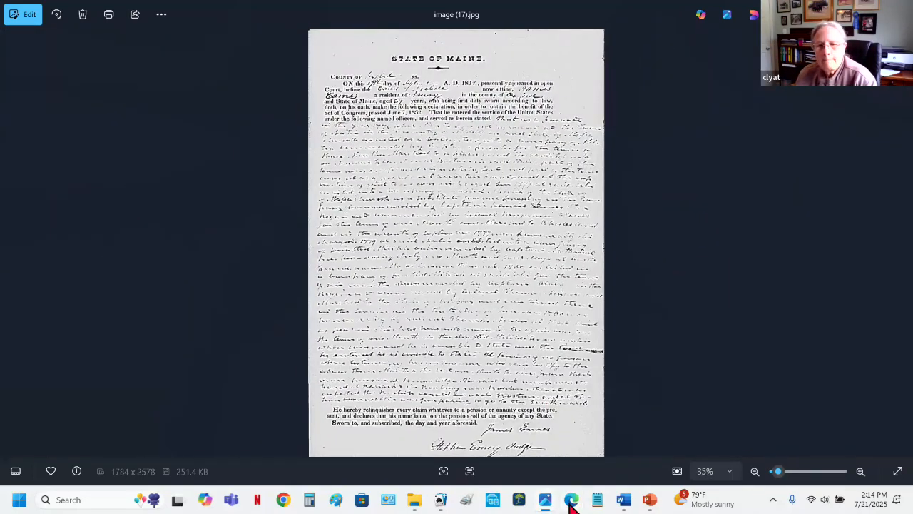
- Switch to Edge and show the Ancestry death certificate from South Carolina, U.S., Death Records, 1821-1972 in the expanded viewer
{"action": "mouse_move", "coordinate": [571, 501]}
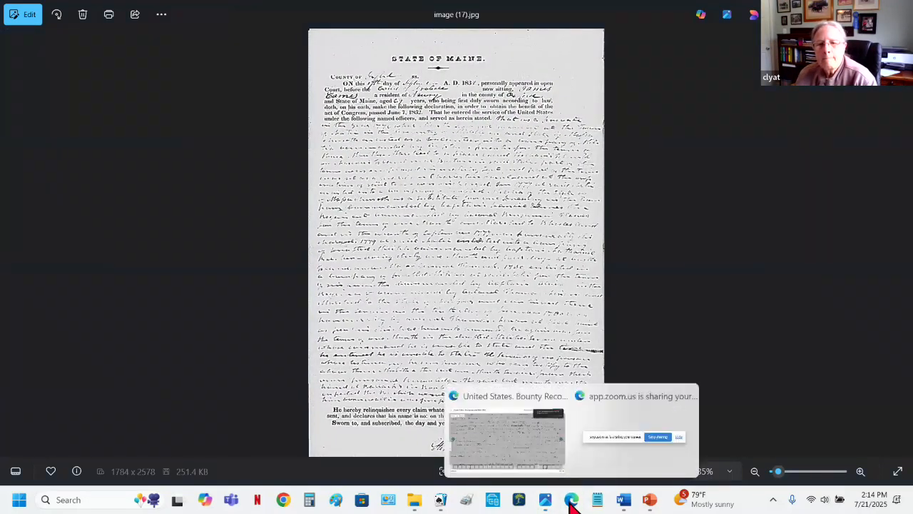
{"action": "left_click", "coordinate": [534, 442]}
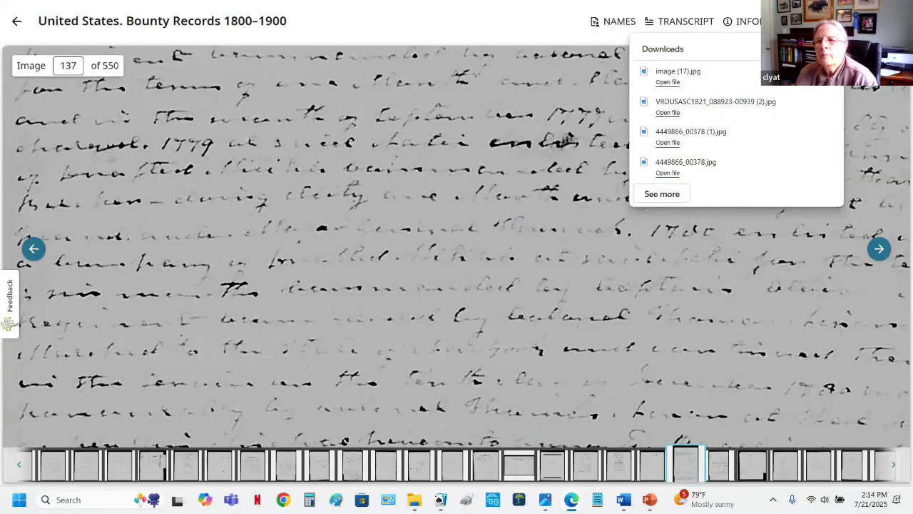
{"action": "left_click", "coordinate": [863, 125]}
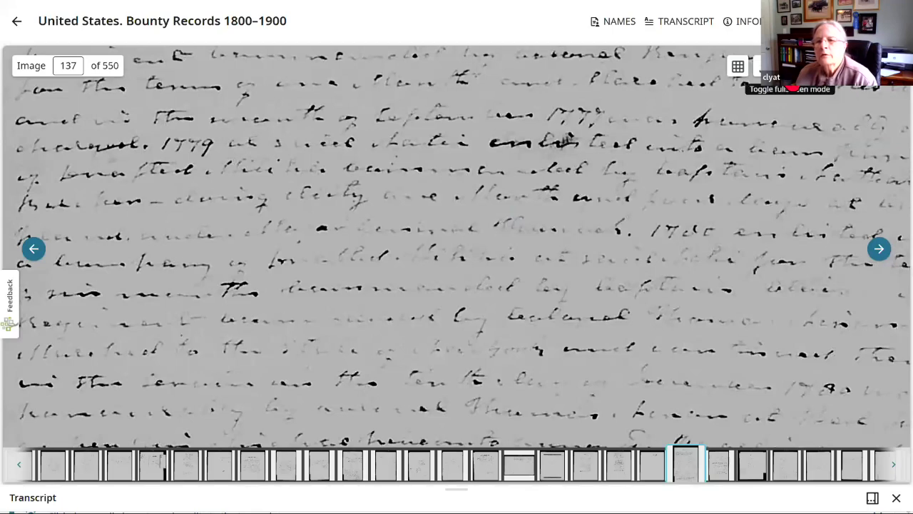
{"action": "left_click", "coordinate": [792, 79]}
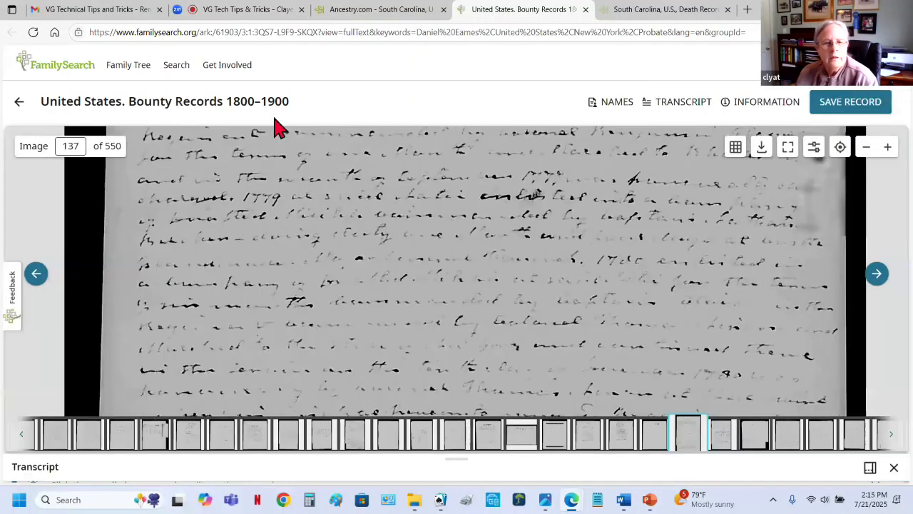
{"action": "left_click", "coordinate": [660, 10]}
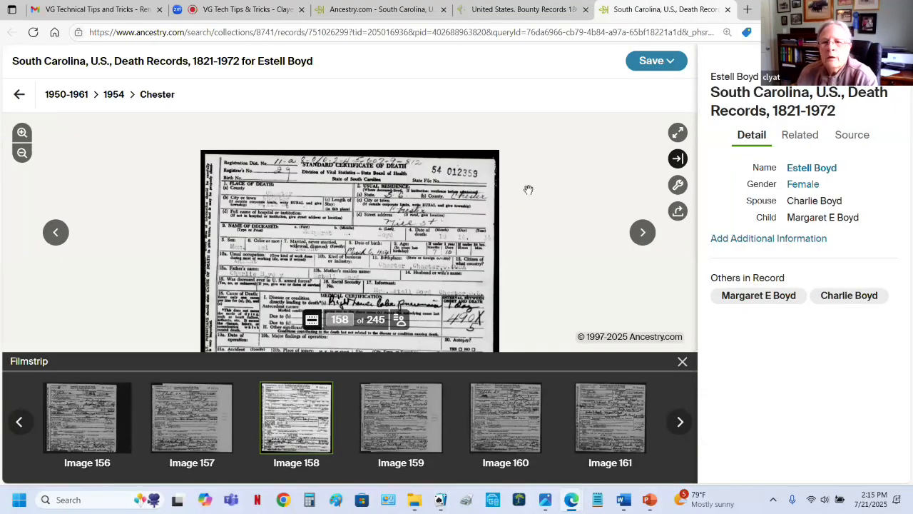
{"action": "left_click", "coordinate": [680, 137]}
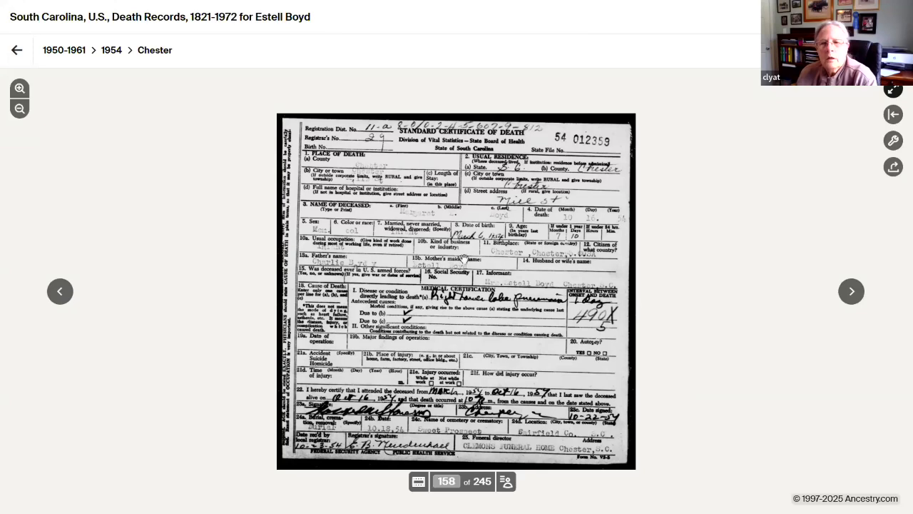
- Download the death certificate image from Ancestry and open the downloaded JPG in Photos
{"action": "right_click", "coordinate": [465, 259]}
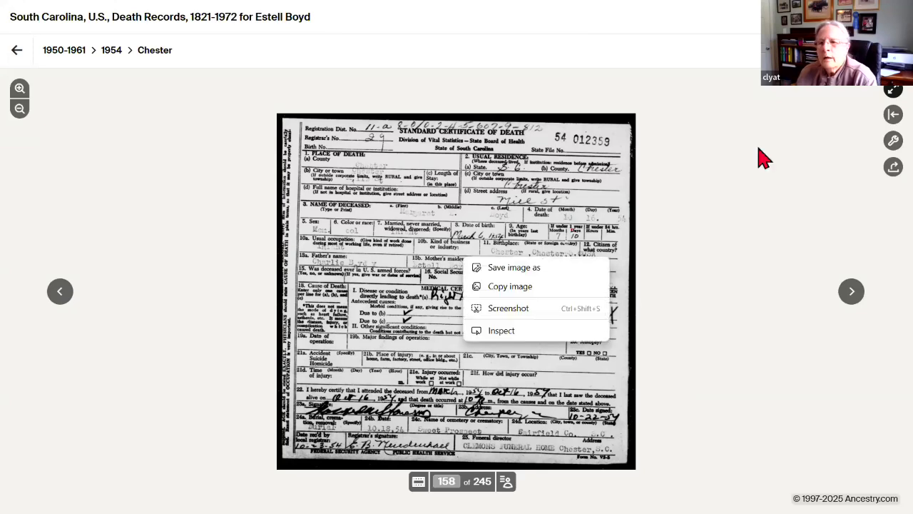
{"action": "left_click", "coordinate": [895, 117]}
{"action": "left_click", "coordinate": [894, 116]}
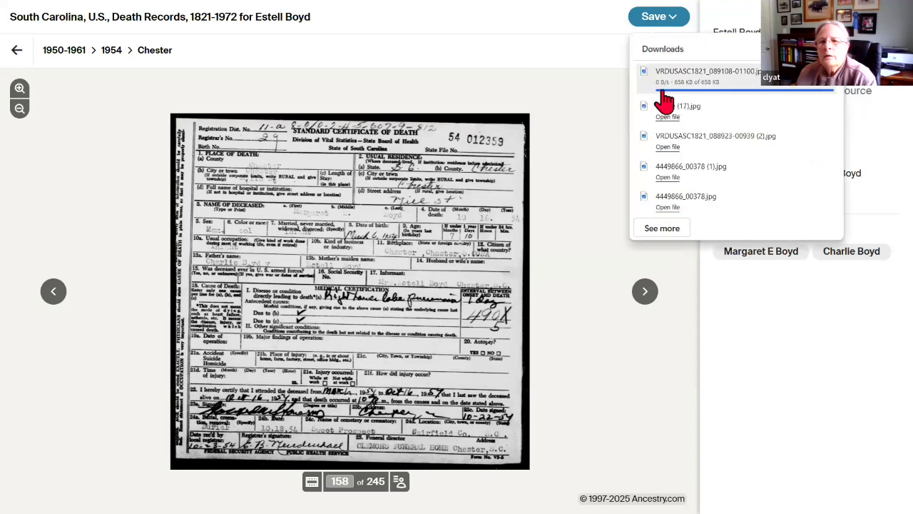
{"action": "left_click", "coordinate": [666, 84]}
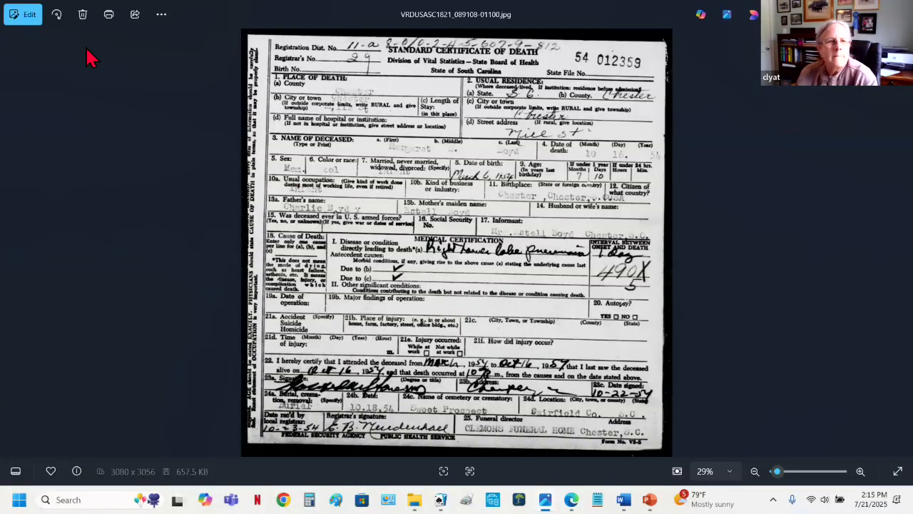
- Set the contrast of VRDUSASC1821_089108-01100.jpg to -100 and save the image
{"action": "left_click", "coordinate": [32, 15]}
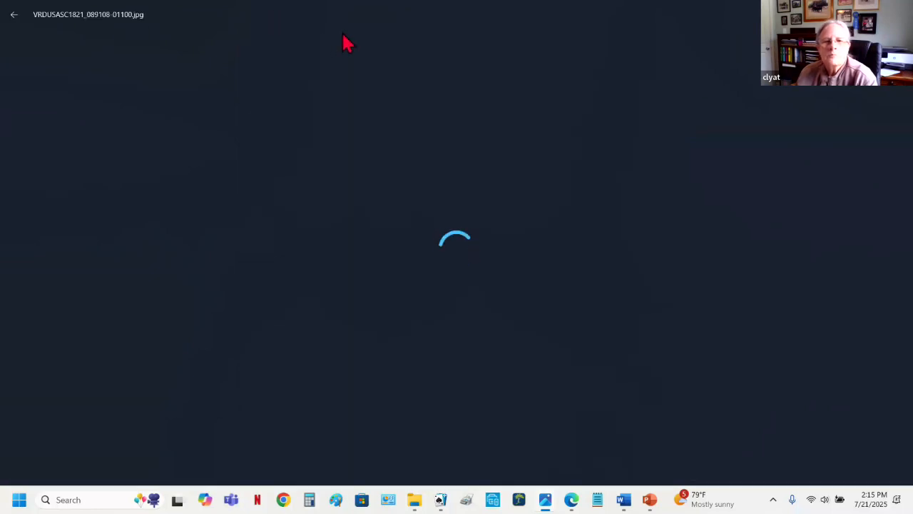
{"action": "left_click", "coordinate": [431, 55]}
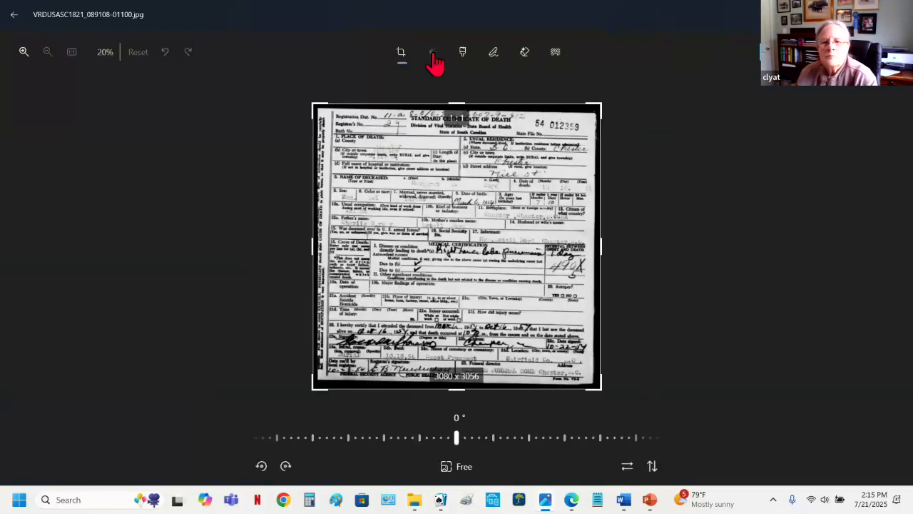
{"action": "scroll", "coordinate": [785, 334], "scroll_direction": "down", "scroll_amount": 3}
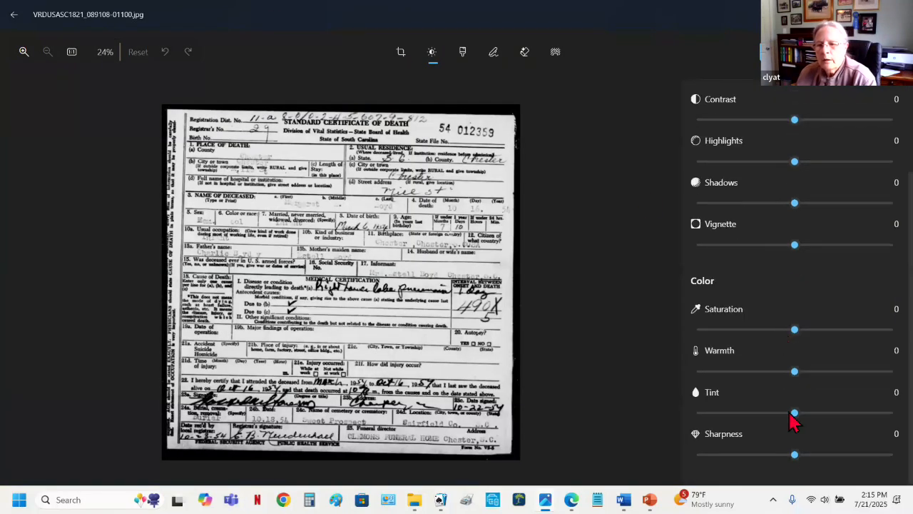
{"action": "mouse_move", "coordinate": [795, 454]}
{"action": "left_mouse_down"}
{"action": "mouse_move", "coordinate": [906, 455]}
{"action": "mouse_move", "coordinate": [799, 455]}
{"action": "left_mouse_up"}
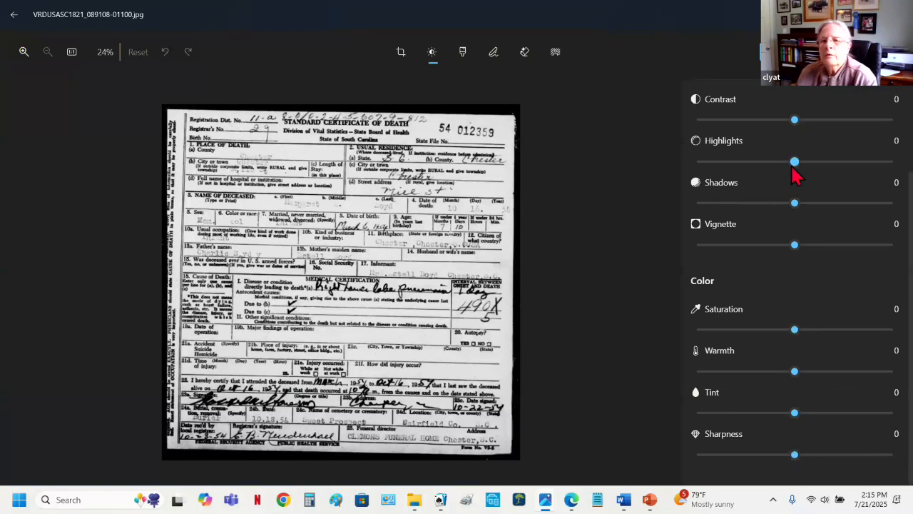
{"action": "left_click_drag", "start_coordinate": [796, 119], "coordinate": [678, 159]}
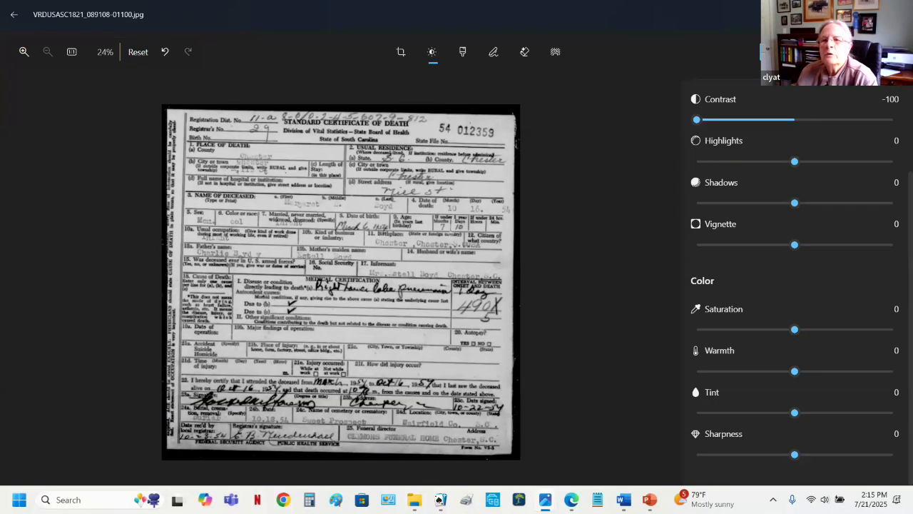
{"action": "left_click", "coordinate": [793, 53]}
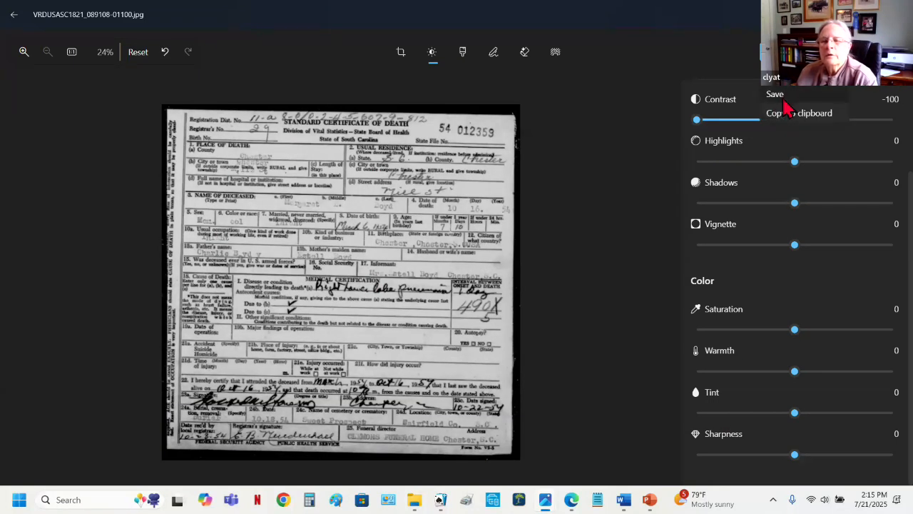
{"action": "left_click", "coordinate": [781, 99]}
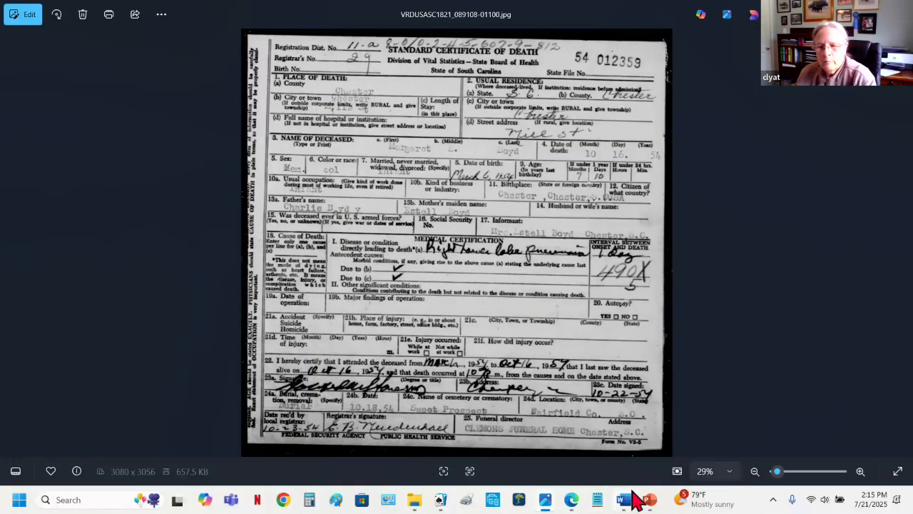
- Switch back to Edge, leave the death certificate viewer and show the FamilySearch bounty record
{"action": "mouse_move", "coordinate": [573, 501]}
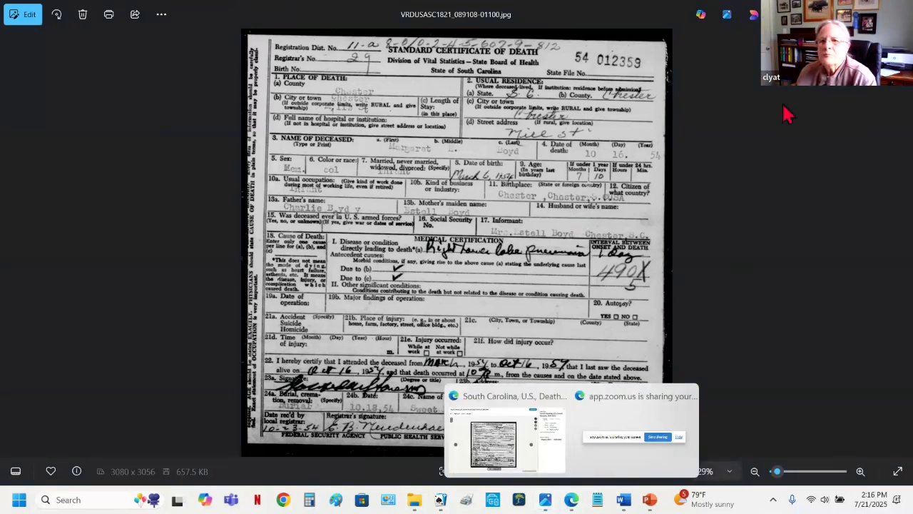
{"action": "left_click", "coordinate": [844, 12]}
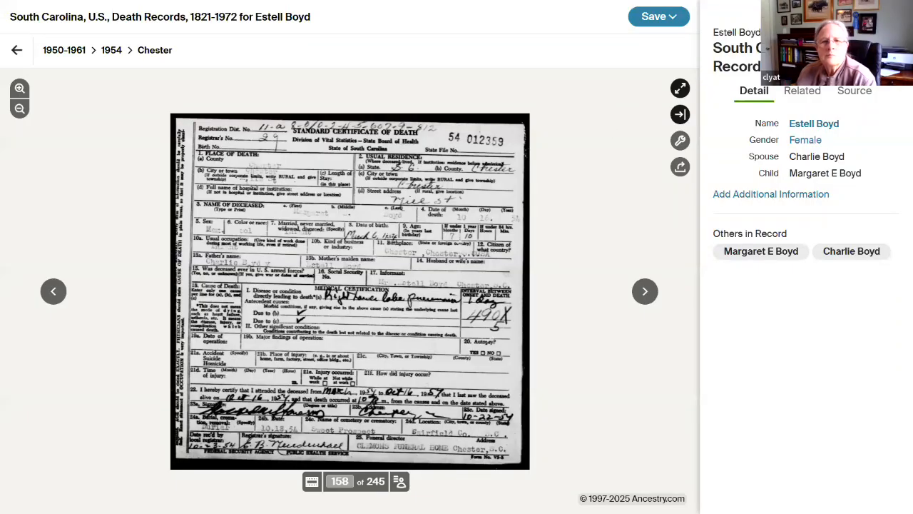
{"action": "left_click", "coordinate": [20, 51]}
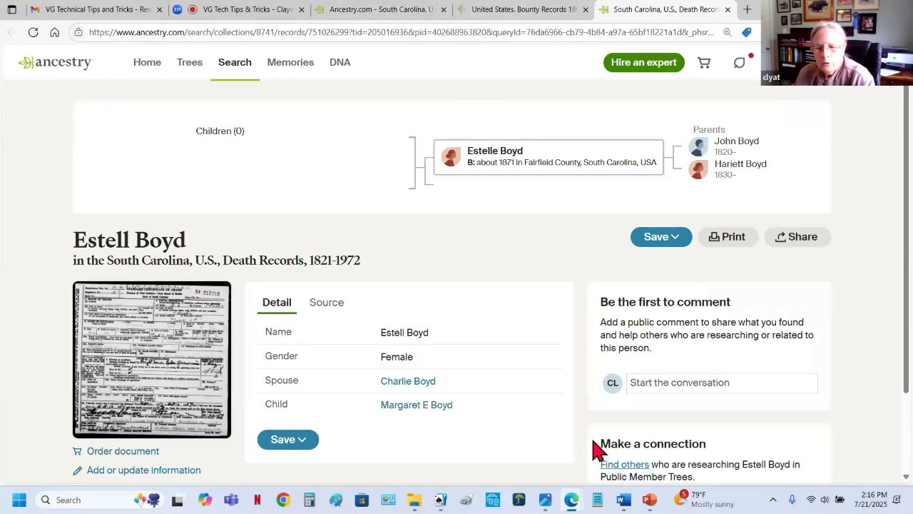
{"action": "left_click", "coordinate": [524, 9]}
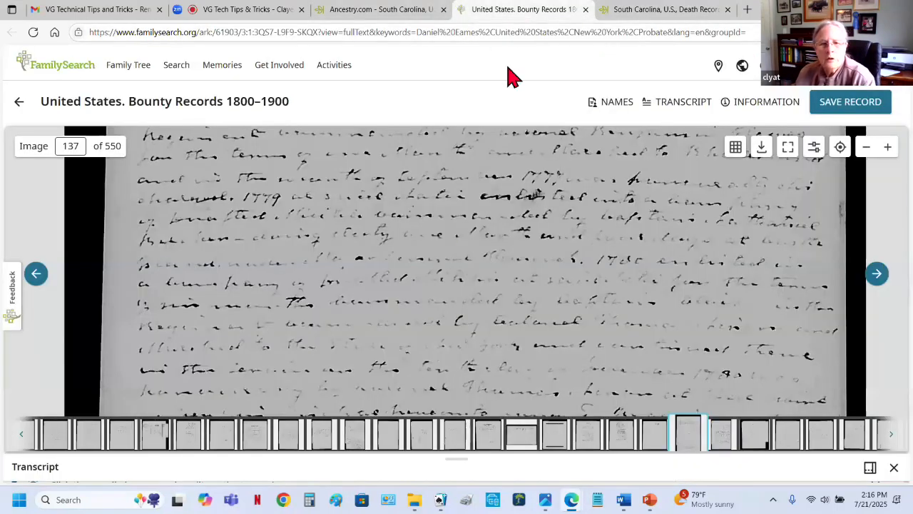
{"action": "right_click", "coordinate": [464, 242]}
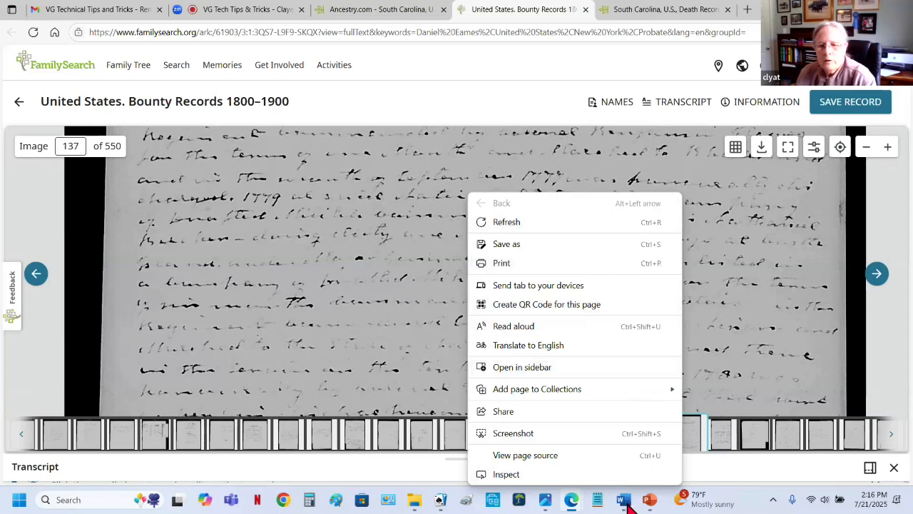
{"action": "left_click", "coordinate": [560, 503]}
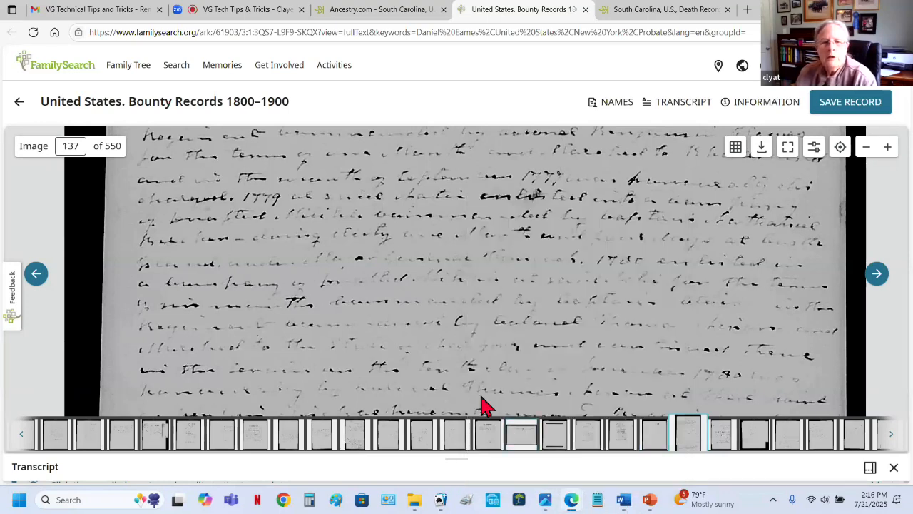
{"action": "right_click", "coordinate": [422, 261]}
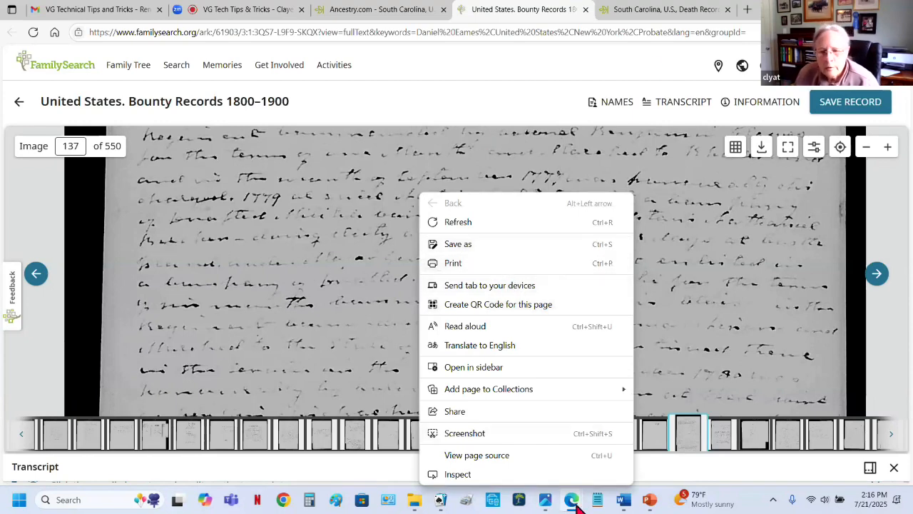
{"action": "left_click", "coordinate": [543, 499]}
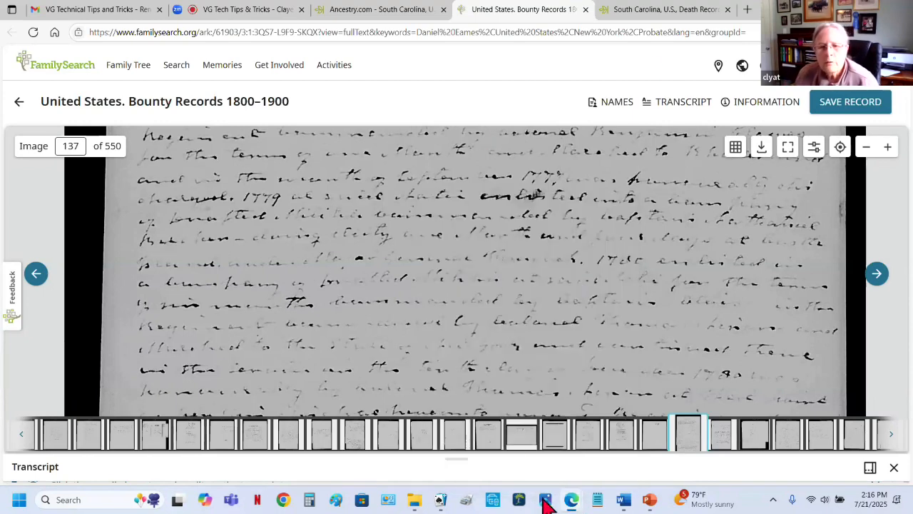
- Switch to image (17).jpg in Photos and copy the enhanced record to the clipboard
{"action": "mouse_move", "coordinate": [570, 504]}
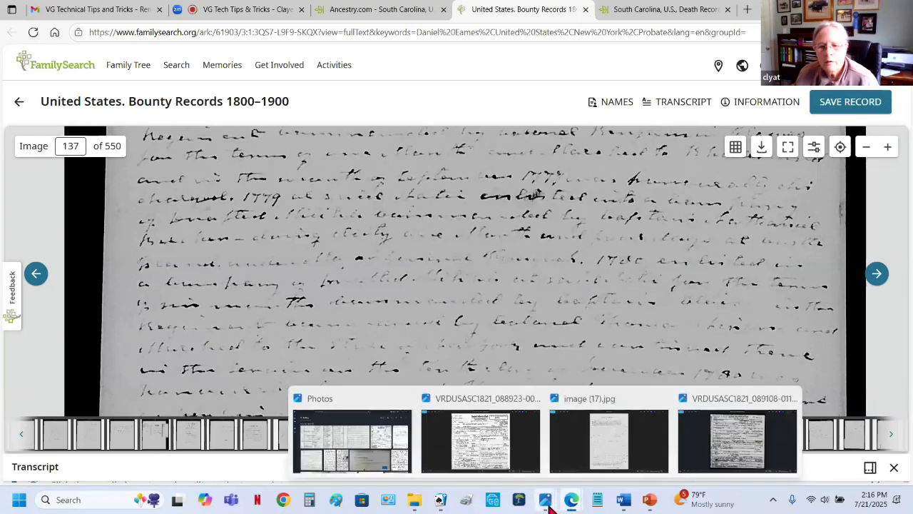
{"action": "left_click", "coordinate": [615, 455]}
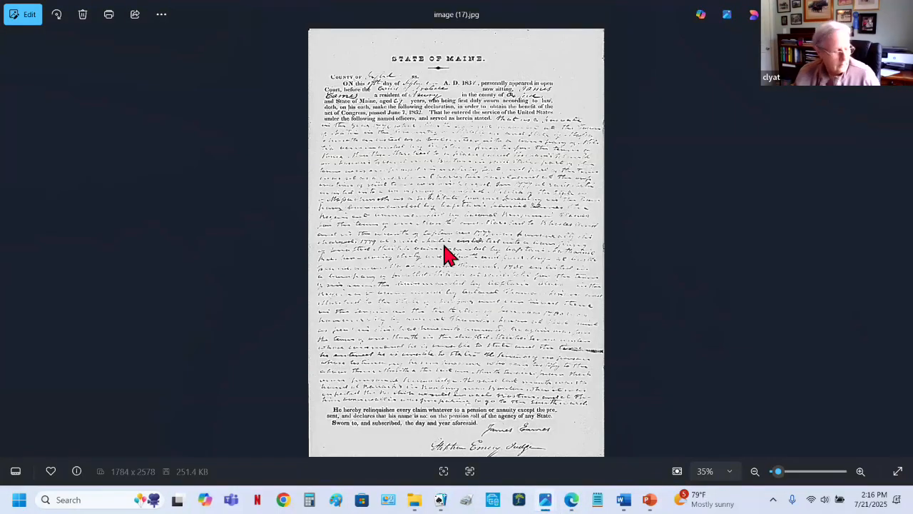
{"action": "right_click", "coordinate": [447, 209]}
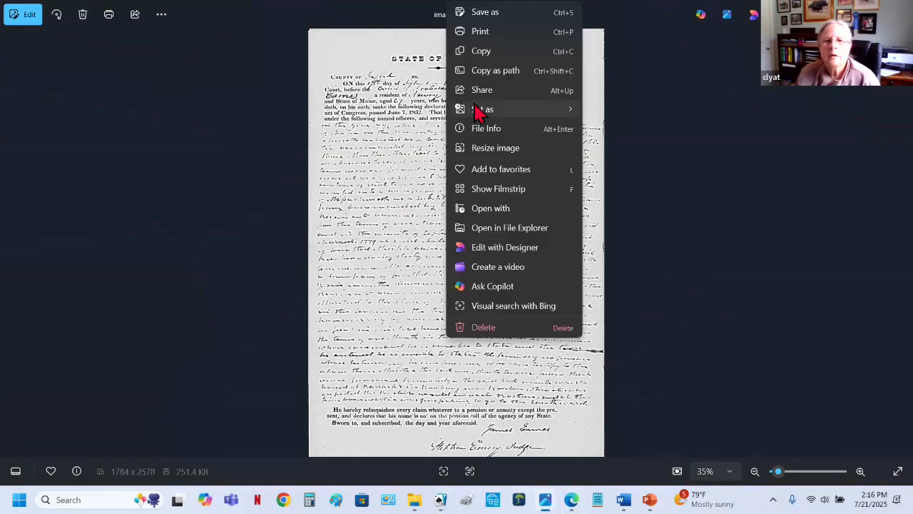
{"action": "left_click", "coordinate": [480, 51]}
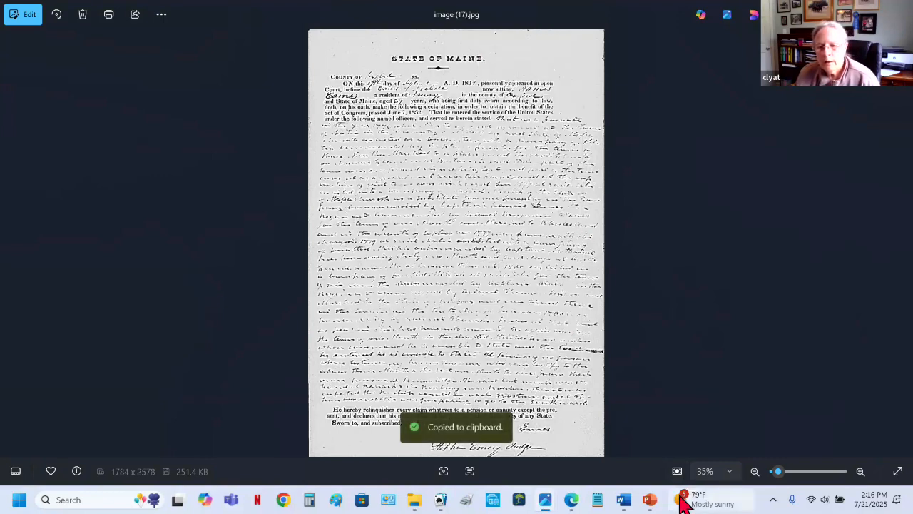
- Switch to Document1 in Word and go to the start of the transcript text below the record image
{"action": "mouse_move", "coordinate": [625, 504]}
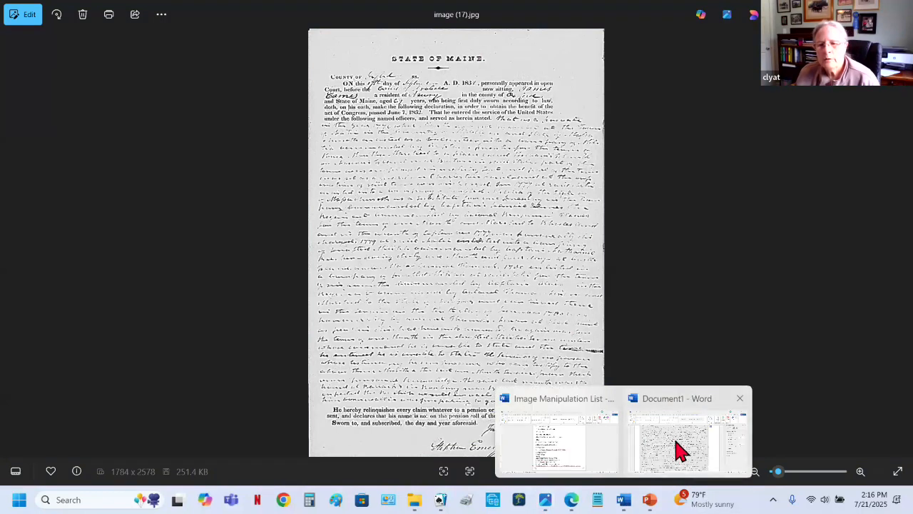
{"action": "left_click", "coordinate": [676, 447]}
{"action": "scroll", "coordinate": [503, 335], "scroll_direction": "down", "scroll_amount": 3}
{"action": "scroll", "coordinate": [504, 330], "scroll_direction": "down", "scroll_amount": 3}
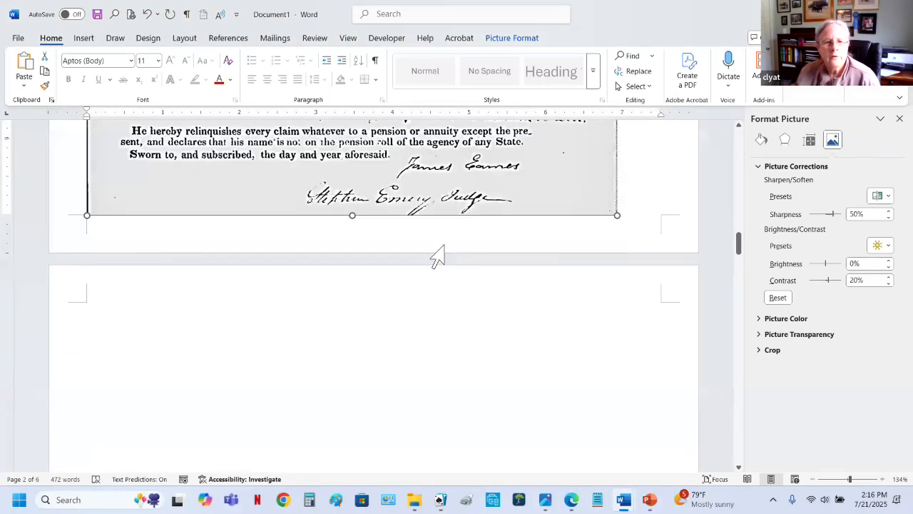
{"action": "scroll", "coordinate": [435, 250], "scroll_direction": "down", "scroll_amount": 3}
{"action": "scroll", "coordinate": [385, 264], "scroll_direction": "down", "scroll_amount": 5}
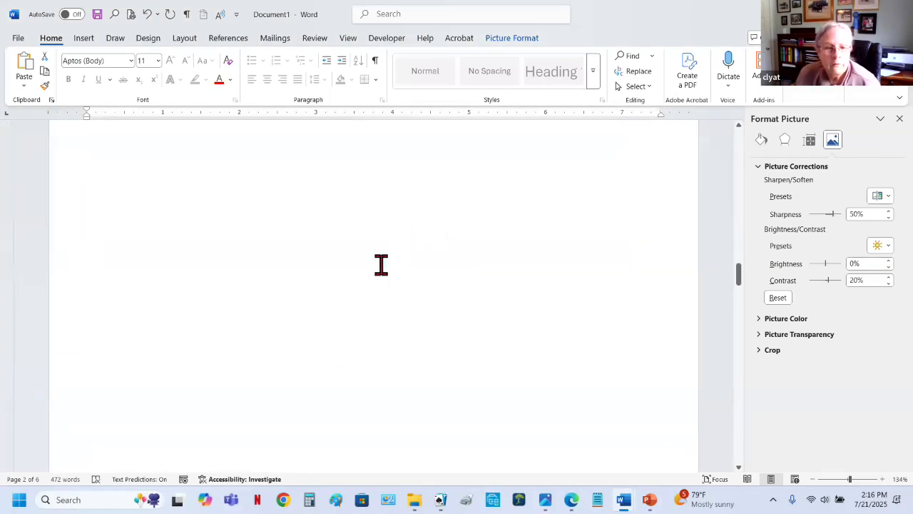
{"action": "scroll", "coordinate": [371, 275], "scroll_direction": "down", "scroll_amount": 3}
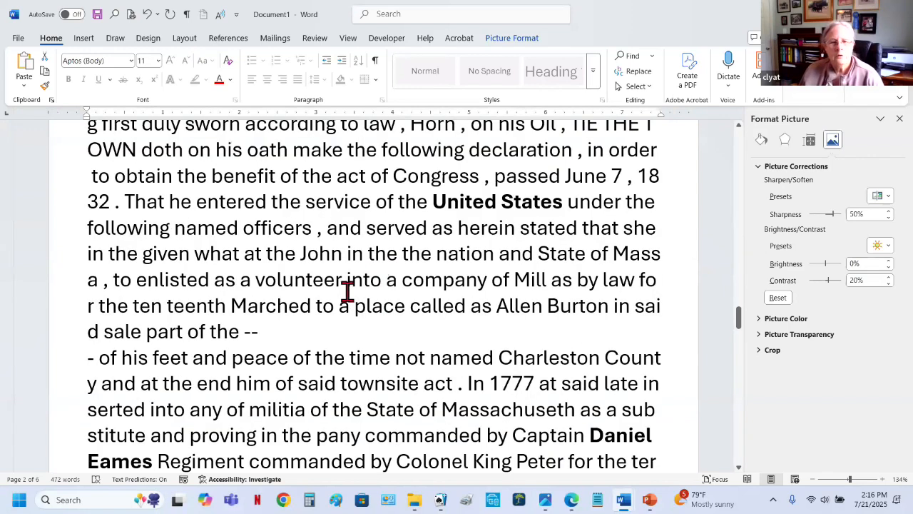
{"action": "scroll", "coordinate": [313, 273], "scroll_direction": "up", "scroll_amount": 5}
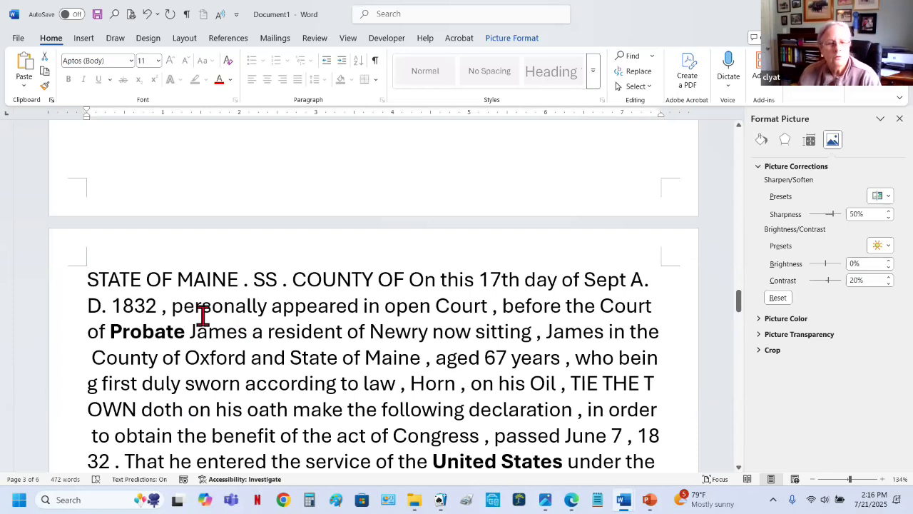
- Apply a thick red underline to the words "STATE OF MAINE . SS . COUNTY" at the start of the transcript
{"action": "left_click_drag", "start_coordinate": [89, 273], "coordinate": [369, 281]}
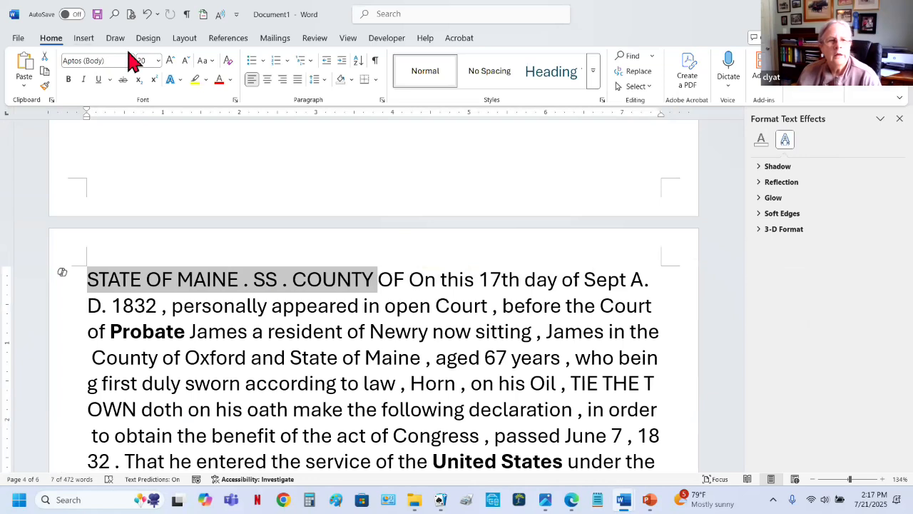
{"action": "left_click", "coordinate": [234, 100]}
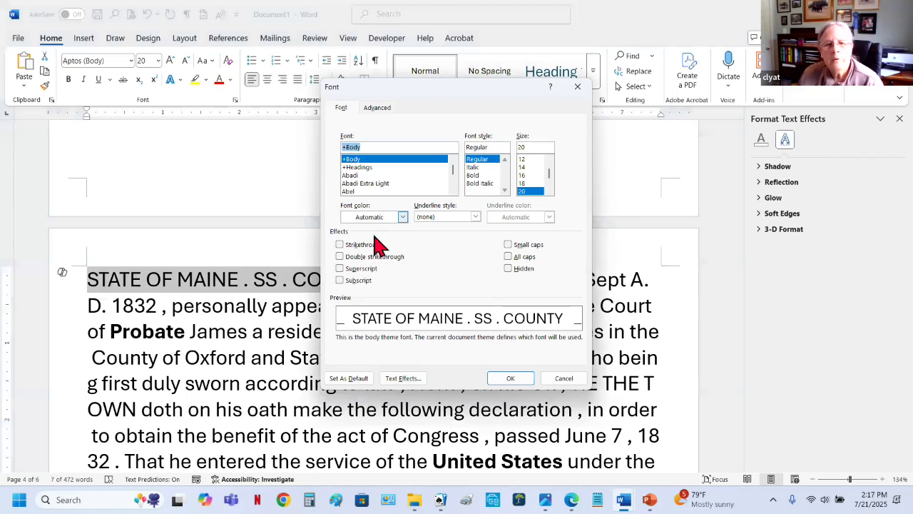
{"action": "left_click", "coordinate": [475, 217]}
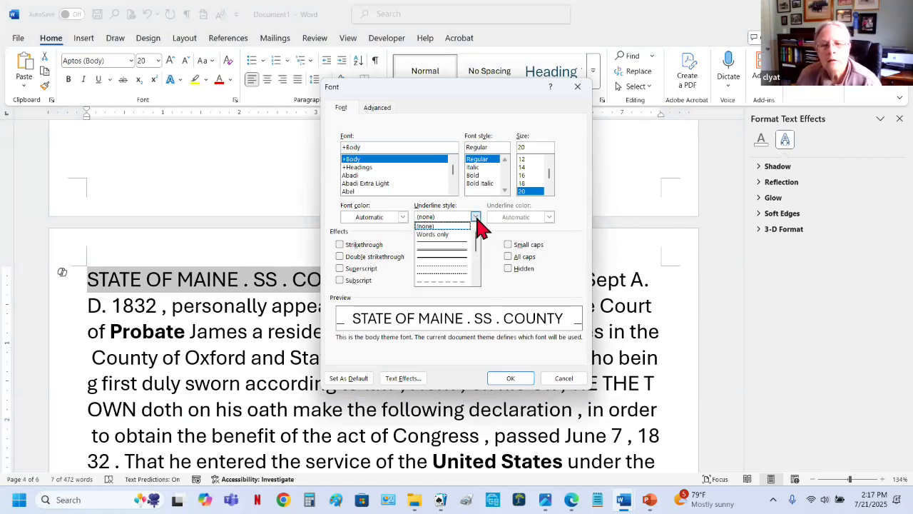
{"action": "left_click", "coordinate": [446, 258]}
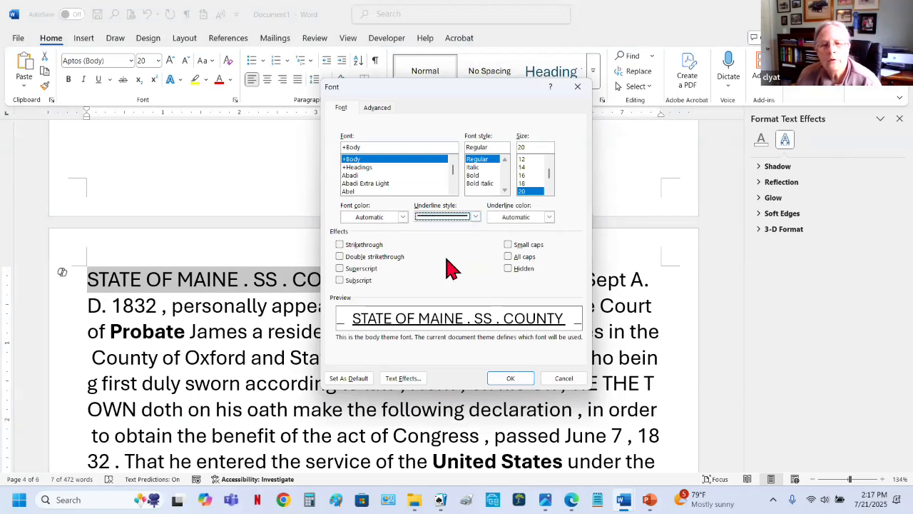
{"action": "left_click", "coordinate": [549, 217]}
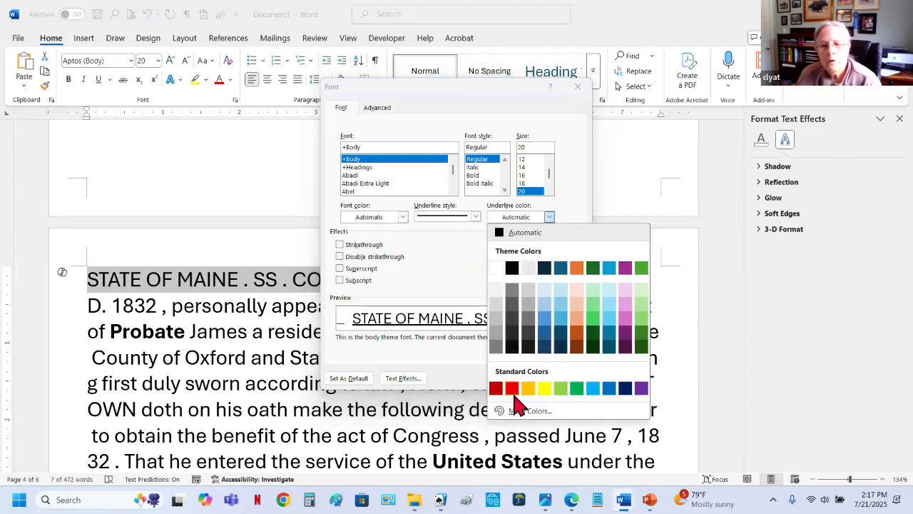
{"action": "left_click", "coordinate": [513, 388]}
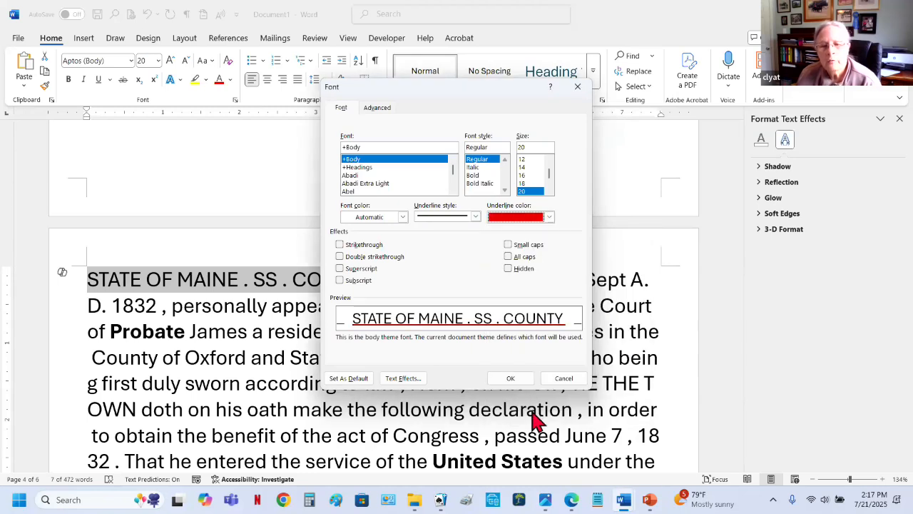
{"action": "left_click", "coordinate": [511, 379]}
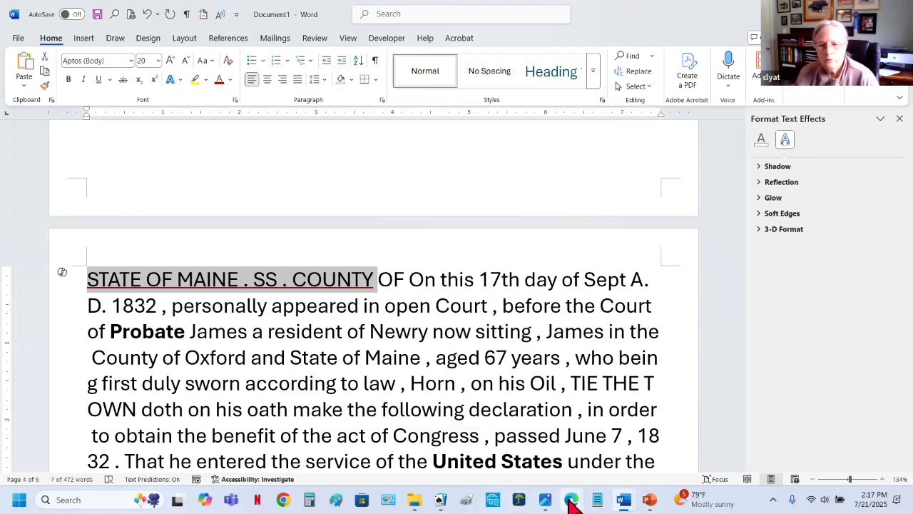
- Switch to Edge and show the VG Tech Tips & Tricks Zoom meeting
{"action": "mouse_move", "coordinate": [572, 501]}
{"action": "left_click", "coordinate": [526, 445]}
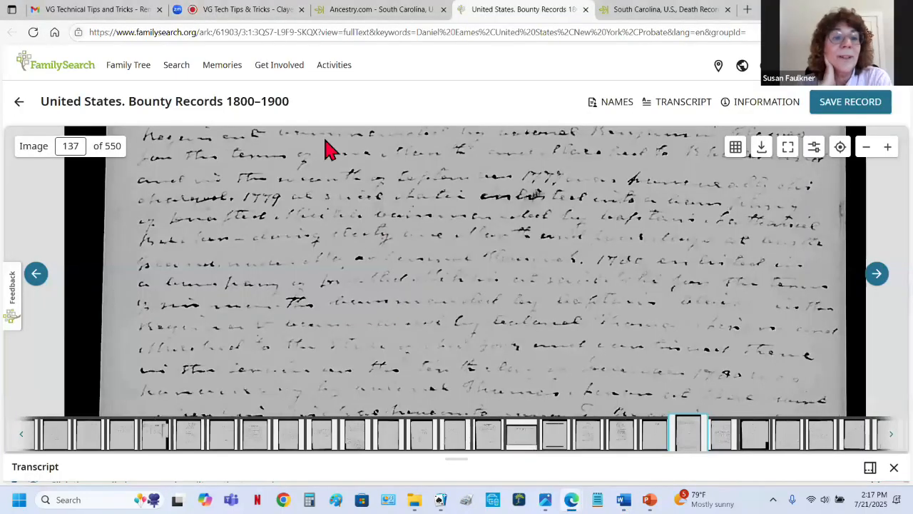
{"action": "left_click", "coordinate": [243, 10]}
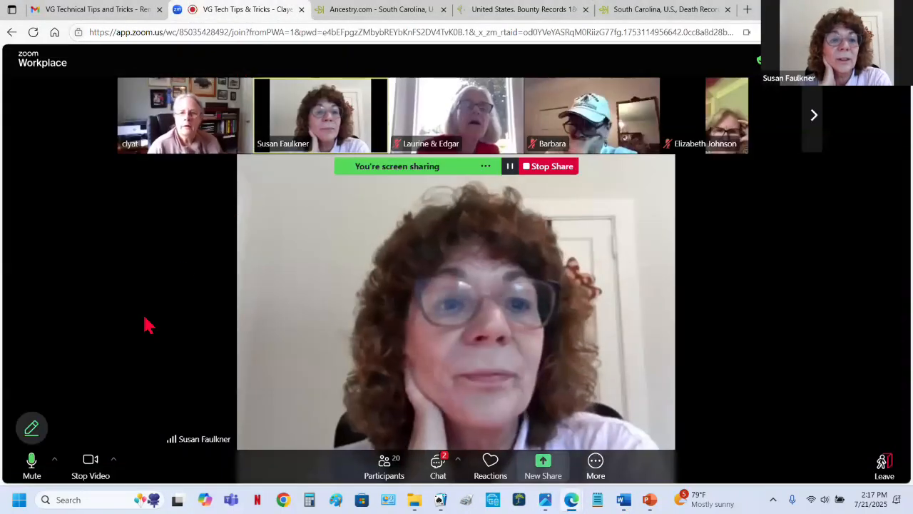